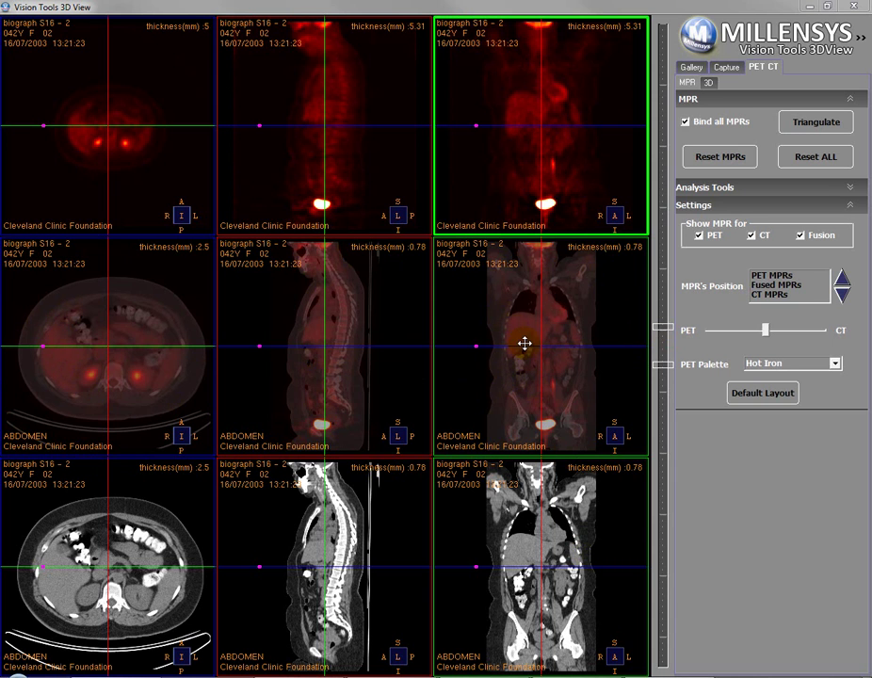
- Hide the CT, PET and Fusion MPR rows and show them all again
{"action": "left_click", "coordinate": [751, 237]}
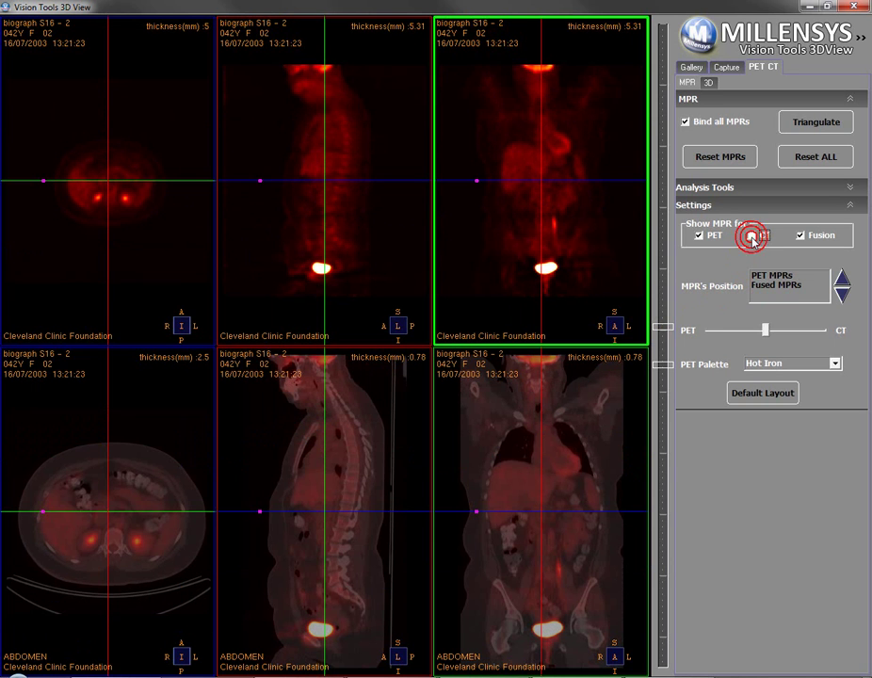
{"action": "left_click", "coordinate": [715, 235]}
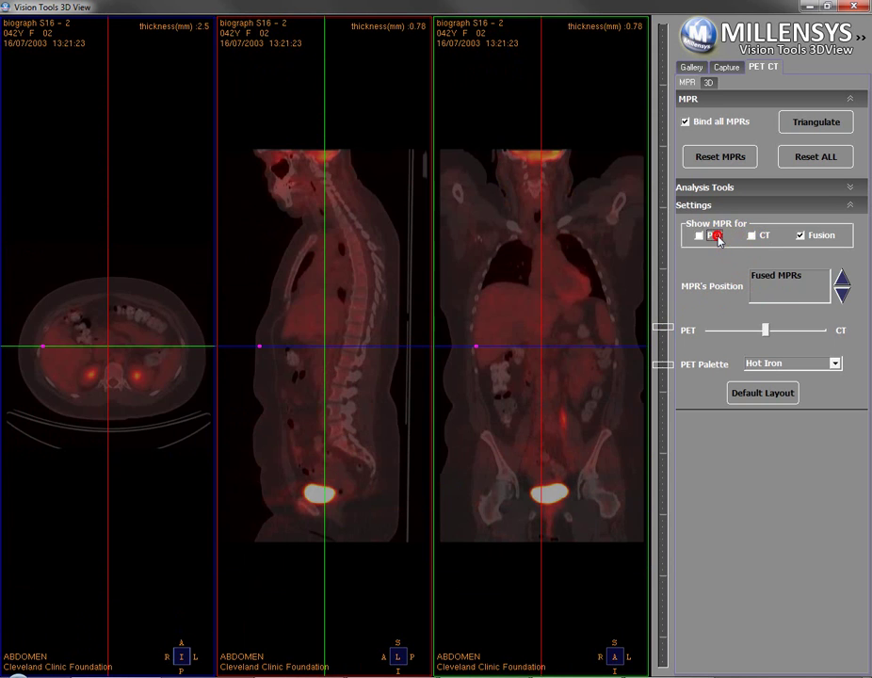
{"action": "left_click", "coordinate": [756, 238]}
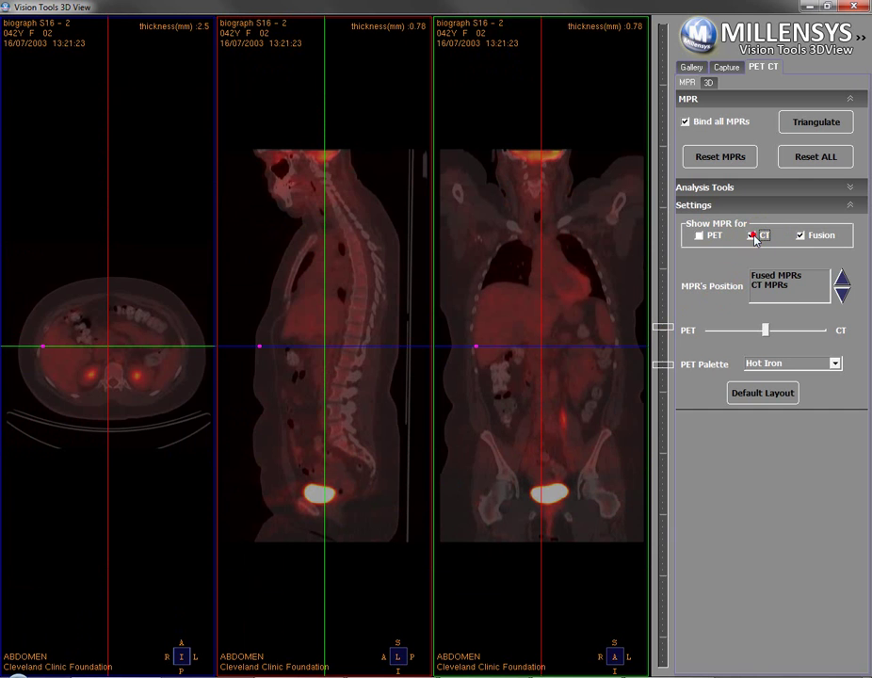
{"action": "left_click", "coordinate": [708, 236]}
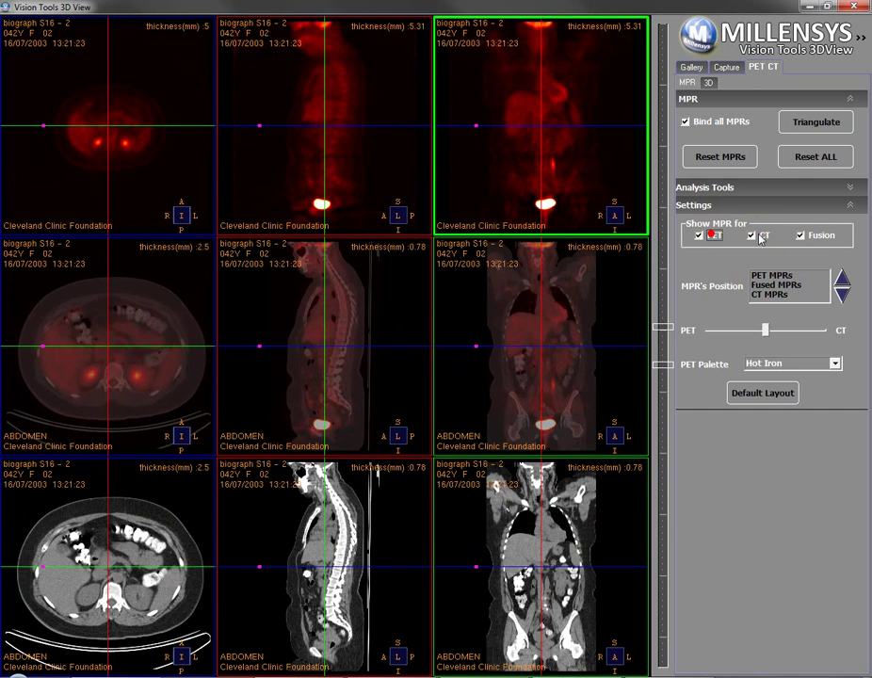
{"action": "left_click", "coordinate": [807, 238]}
{"action": "left_click", "coordinate": [804, 236]}
- Move the Fused MPRs above the PET MPRs and return them to the middle position
{"action": "left_click", "coordinate": [782, 285]}
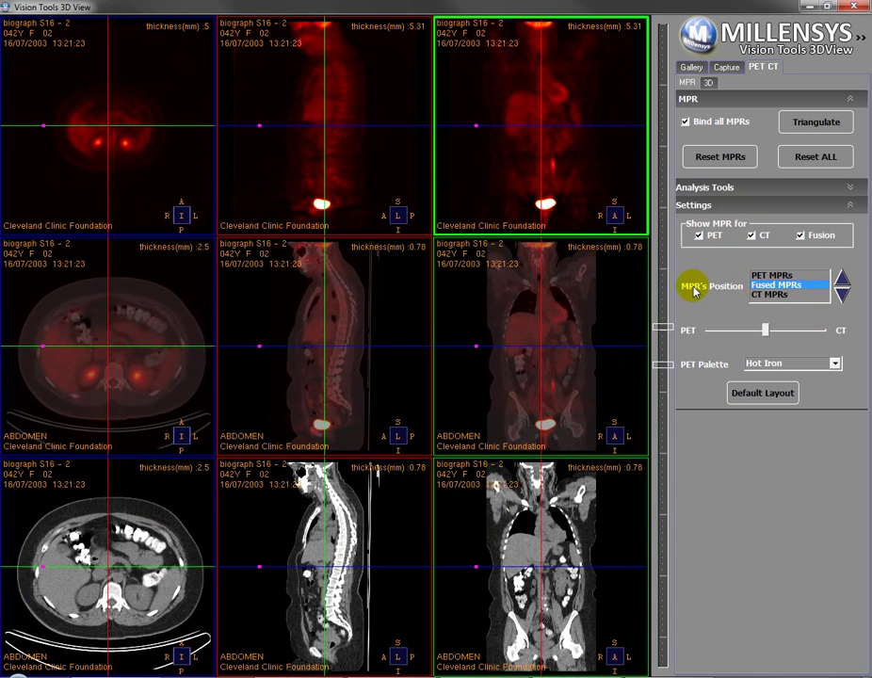
{"action": "left_click", "coordinate": [844, 281]}
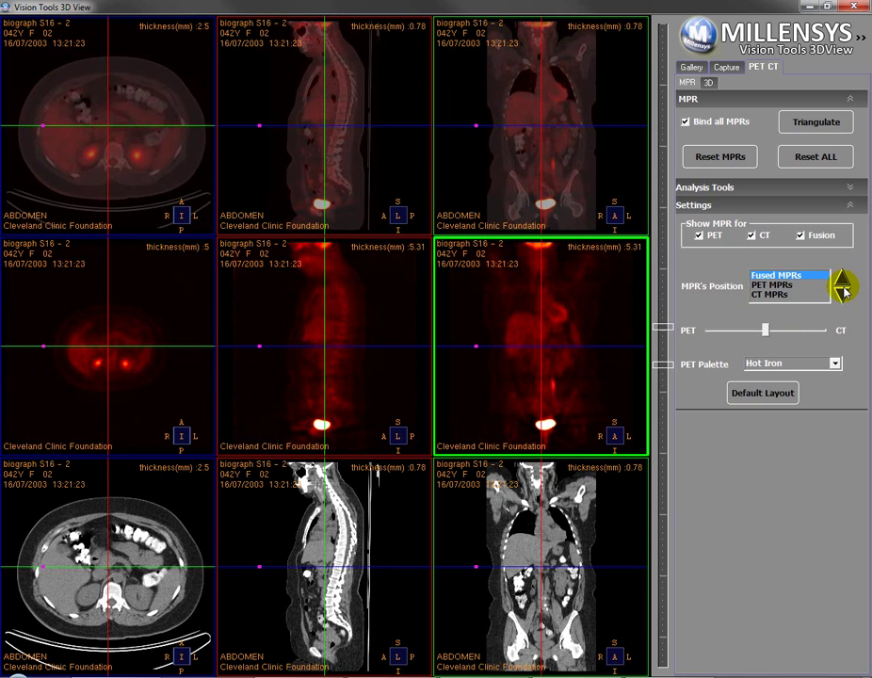
{"action": "left_click", "coordinate": [843, 295]}
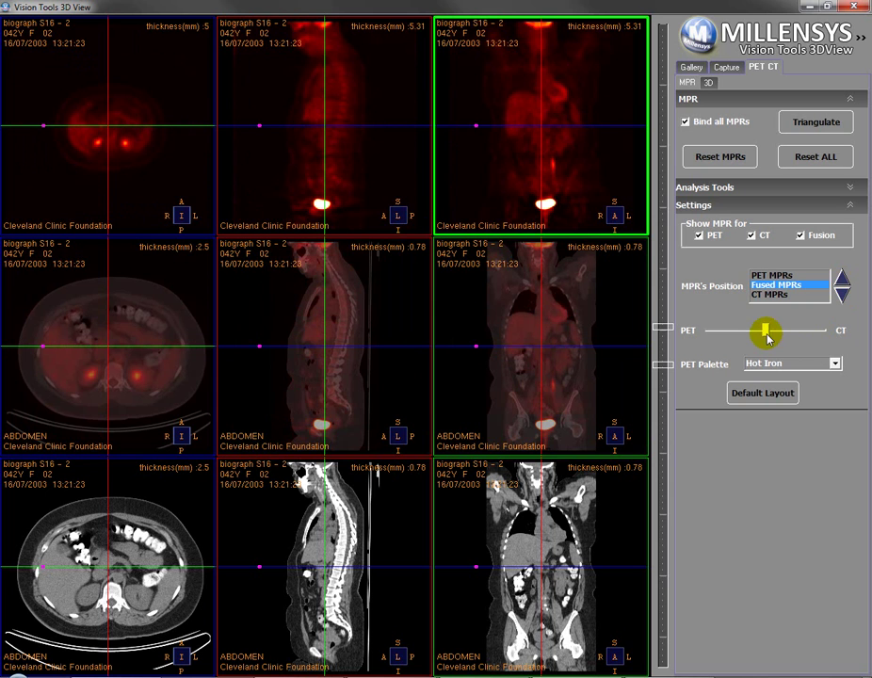
- Shift the fusion blend slightly toward PET
{"action": "mouse_move", "coordinate": [768, 339]}
{"action": "left_mouse_down"}
{"action": "mouse_move", "coordinate": [712, 339]}
{"action": "mouse_move", "coordinate": [793, 330]}
{"action": "mouse_move", "coordinate": [761, 330]}
{"action": "left_mouse_up"}
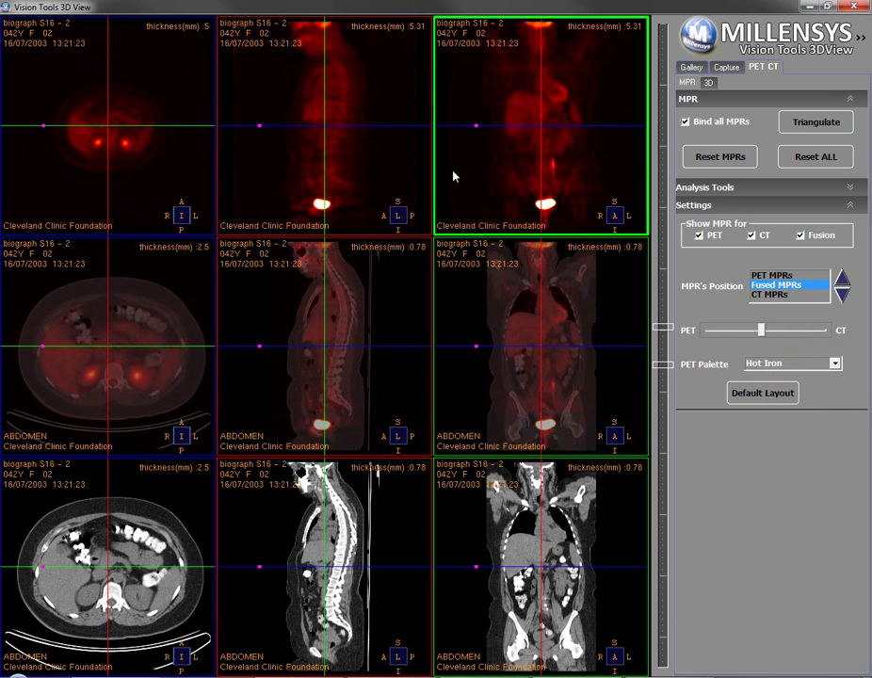
- Switch the PET palette to RainBow and back to Hot Iron
{"action": "left_click", "coordinate": [834, 364]}
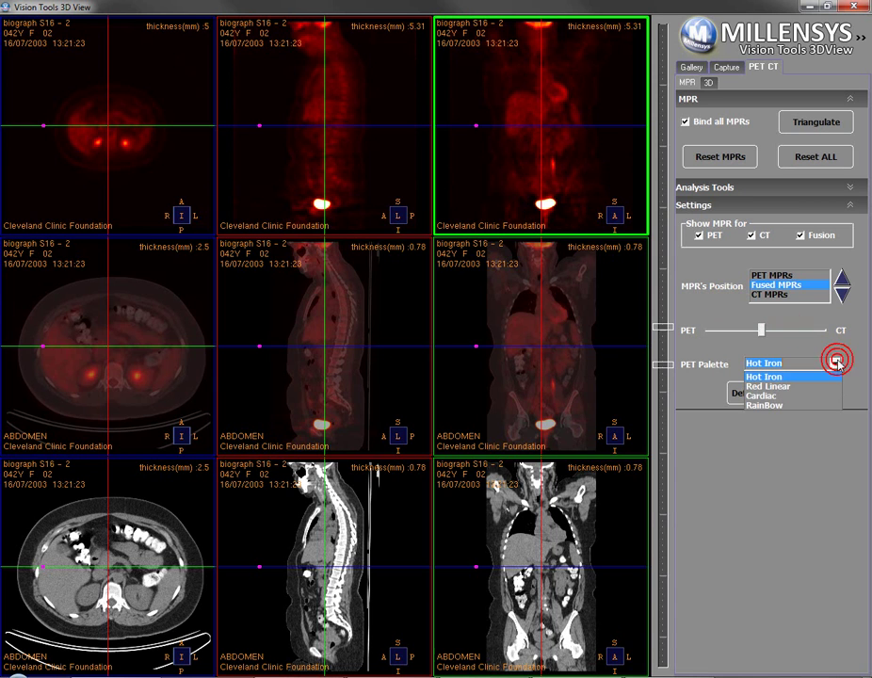
{"action": "left_click", "coordinate": [787, 404]}
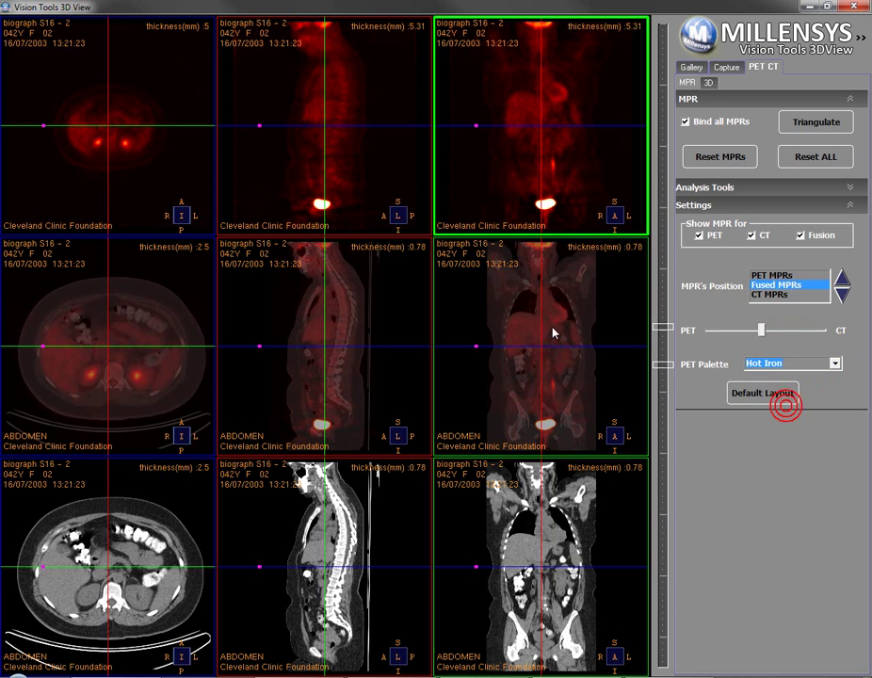
{"action": "left_click", "coordinate": [834, 363]}
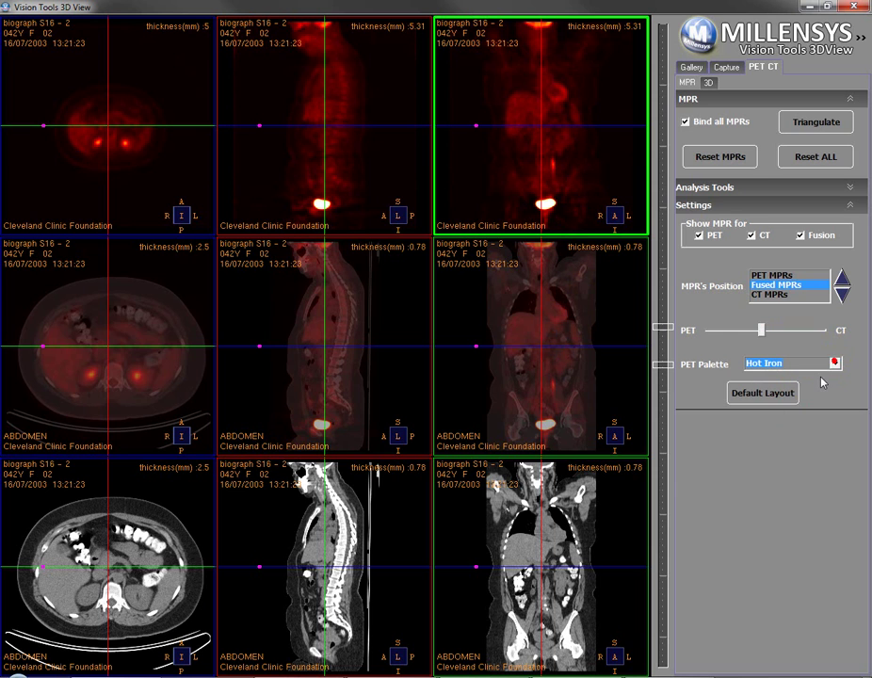
{"action": "key", "text": "Down"}
{"action": "key", "text": "Down"}
{"action": "key", "text": "Down"}
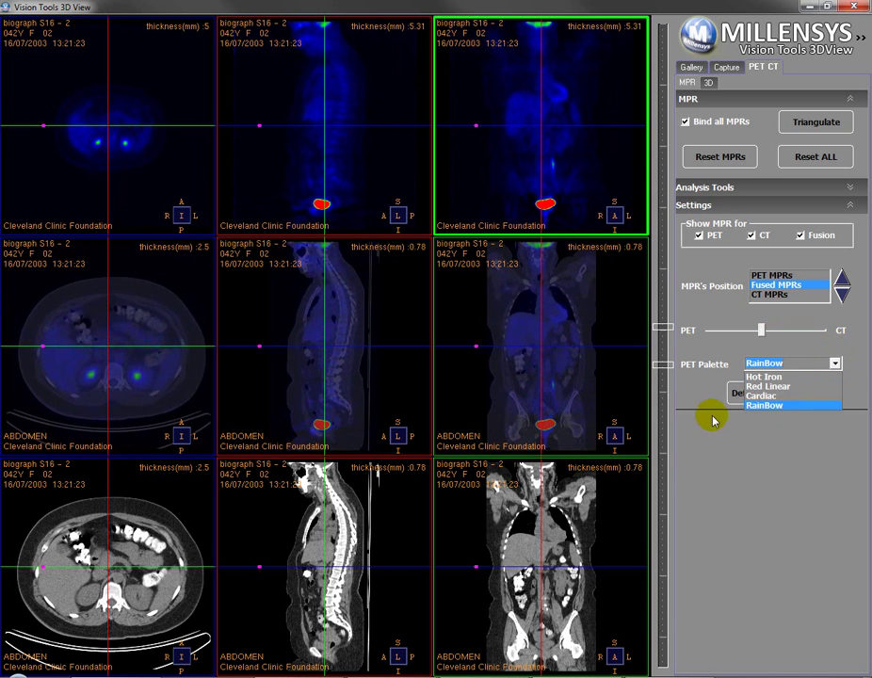
{"action": "left_click", "coordinate": [800, 377]}
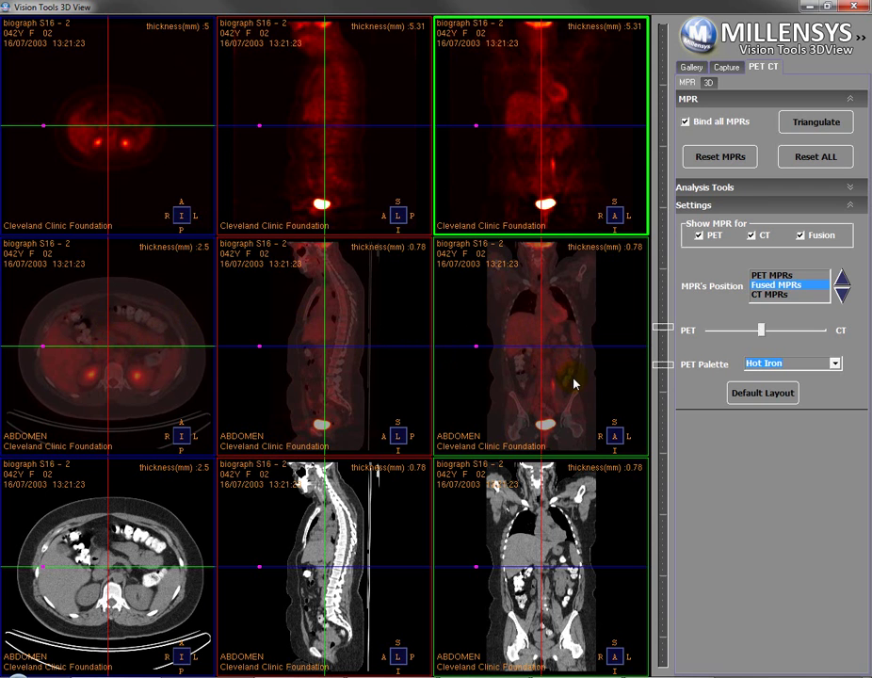
- Pan the coronal fused view slightly upward and browse to a different coronal slice
{"action": "mouse_move", "coordinate": [572, 386]}
{"action": "left_mouse_down"}
{"action": "mouse_move", "coordinate": [535, 374]}
{"action": "mouse_move", "coordinate": [525, 321]}
{"action": "mouse_move", "coordinate": [551, 328]}
{"action": "mouse_move", "coordinate": [580, 385]}
{"action": "mouse_move", "coordinate": [570, 389]}
{"action": "mouse_move", "coordinate": [577, 382]}
{"action": "mouse_move", "coordinate": [547, 363]}
{"action": "mouse_move", "coordinate": [571, 383]}
{"action": "left_mouse_up"}
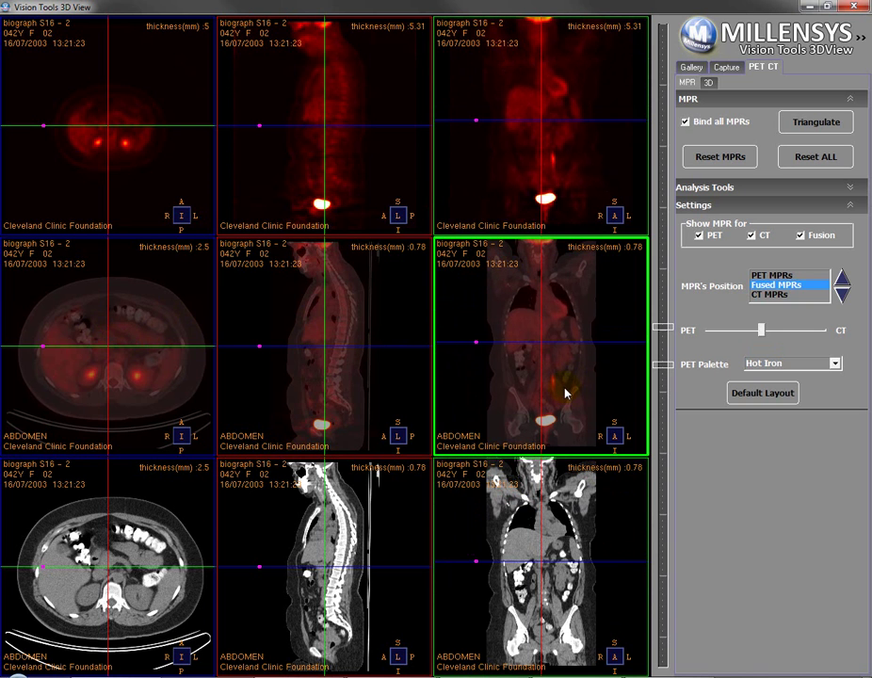
{"action": "mouse_move", "coordinate": [568, 403]}
{"action": "left_mouse_down"}
{"action": "mouse_move", "coordinate": [566, 332]}
{"action": "mouse_move", "coordinate": [569, 415]}
{"action": "mouse_move", "coordinate": [565, 406]}
{"action": "left_mouse_up"}
- Adjust the window level of the coronal CT view and of the coronal PET view
{"action": "left_click", "coordinate": [568, 490]}
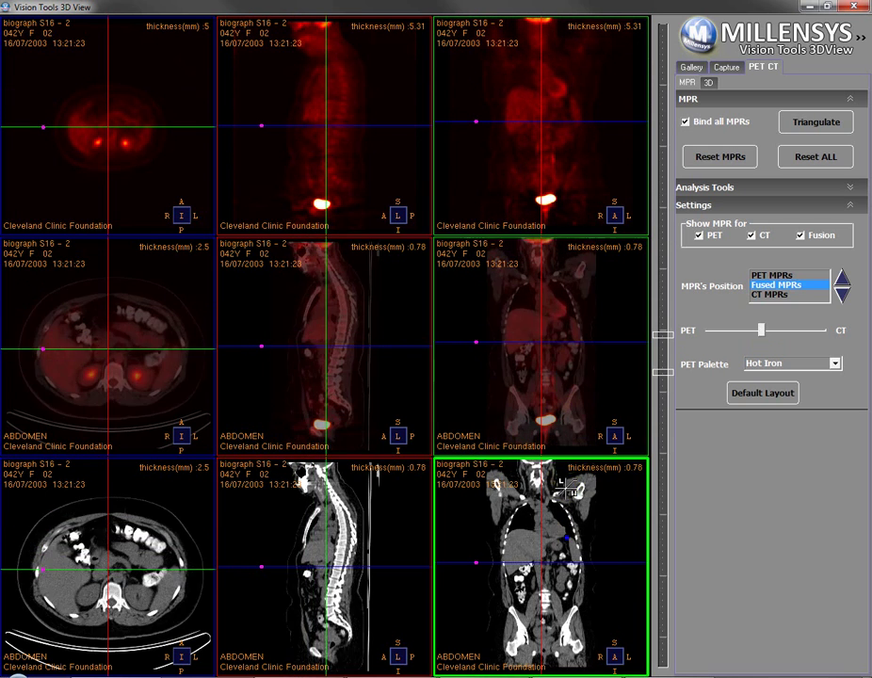
{"action": "left_click_drag", "start_coordinate": [565, 546], "coordinate": [551, 513]}
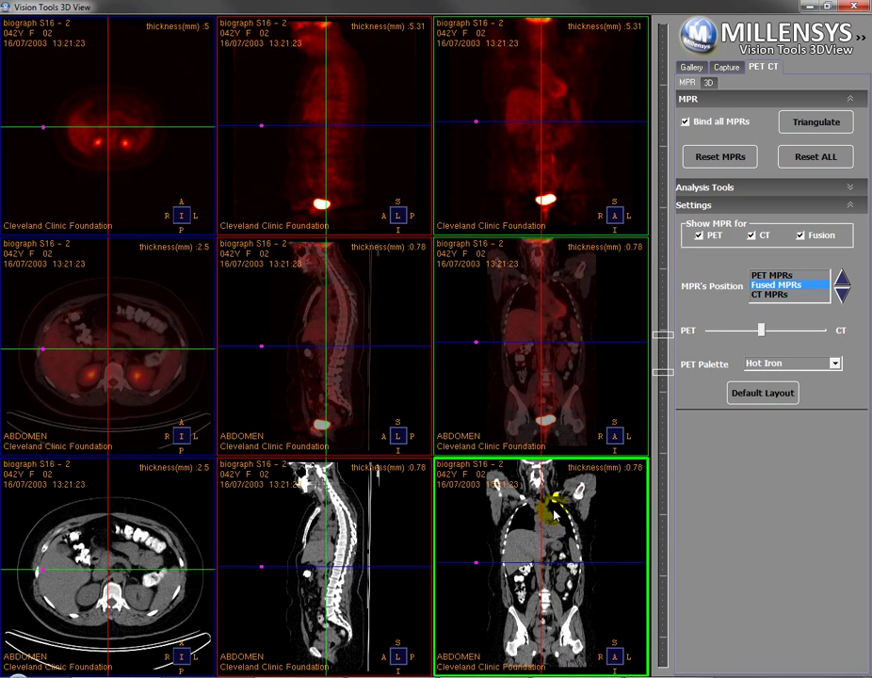
{"action": "left_click", "coordinate": [553, 103]}
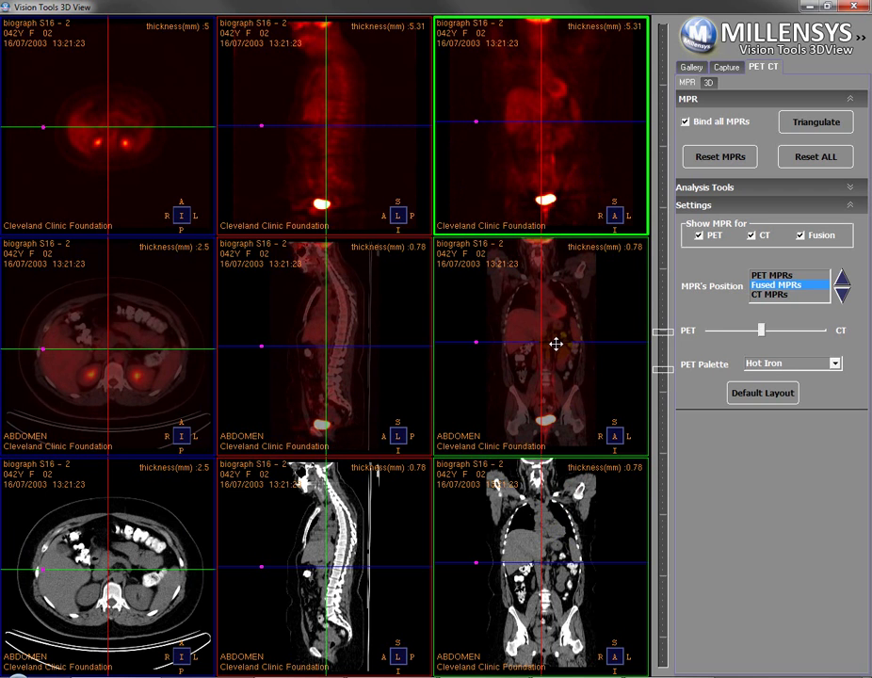
- Move and rotate the crosshair in the coronal fused view to reslice along a steep oblique plane, and enlarge that view slightly
{"action": "mouse_move", "coordinate": [556, 343]}
{"action": "left_mouse_down"}
{"action": "mouse_move", "coordinate": [551, 423]}
{"action": "mouse_move", "coordinate": [547, 319]}
{"action": "mouse_move", "coordinate": [544, 344]}
{"action": "mouse_move", "coordinate": [565, 350]}
{"action": "mouse_move", "coordinate": [546, 350]}
{"action": "mouse_move", "coordinate": [552, 405]}
{"action": "mouse_move", "coordinate": [522, 390]}
{"action": "mouse_move", "coordinate": [525, 350]}
{"action": "mouse_move", "coordinate": [555, 331]}
{"action": "mouse_move", "coordinate": [548, 345]}
{"action": "left_mouse_up"}
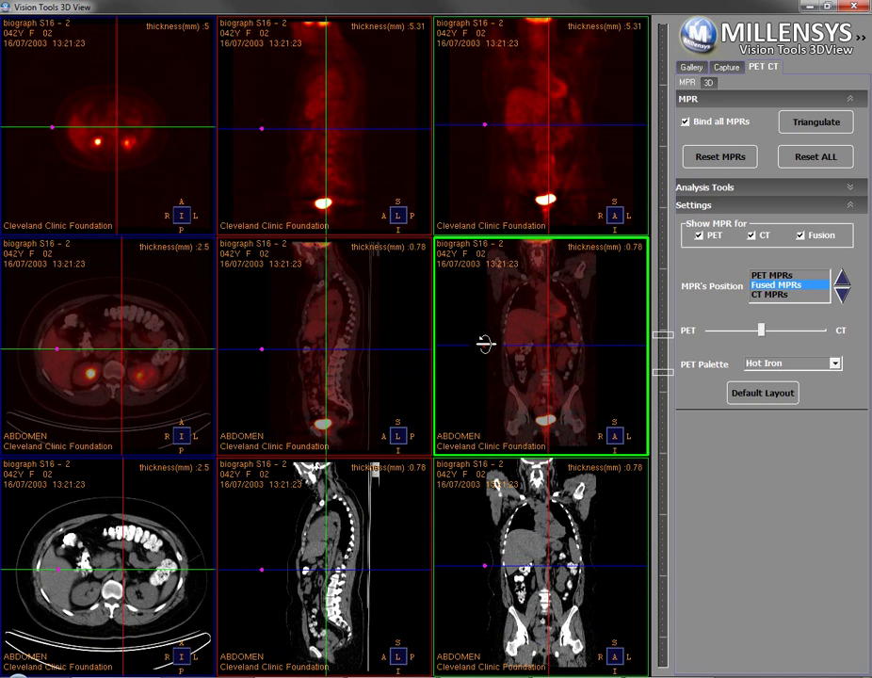
{"action": "left_click_drag", "start_coordinate": [484, 345], "coordinate": [500, 366]}
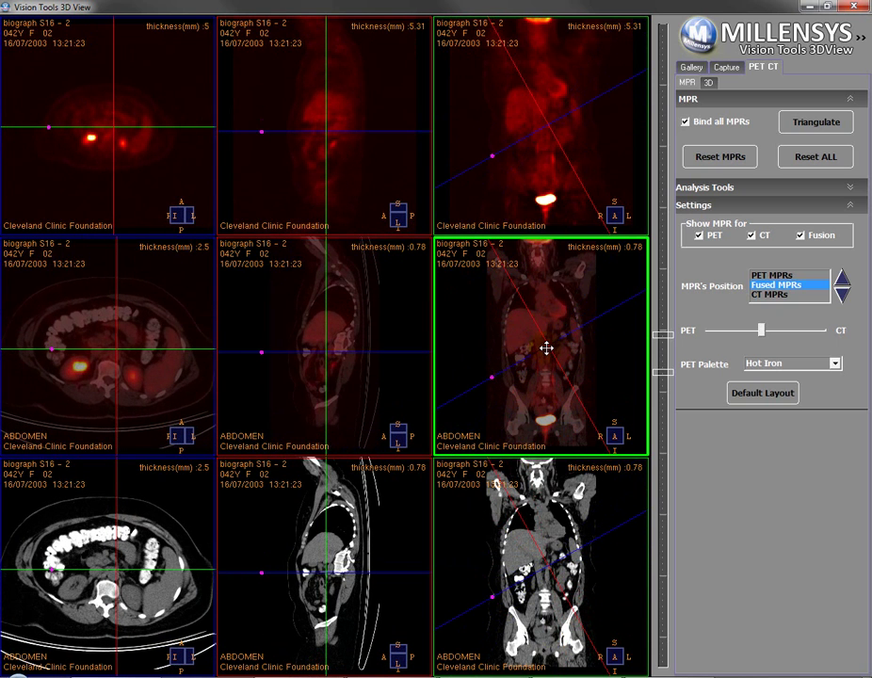
{"action": "left_click_drag", "start_coordinate": [546, 347], "coordinate": [531, 325]}
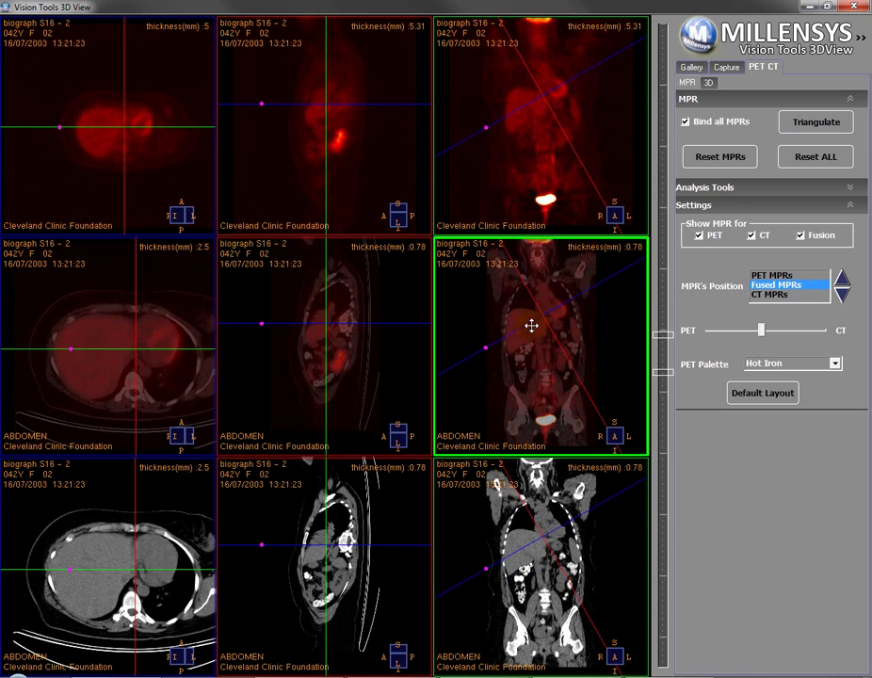
{"action": "left_click_drag", "start_coordinate": [487, 348], "coordinate": [506, 377]}
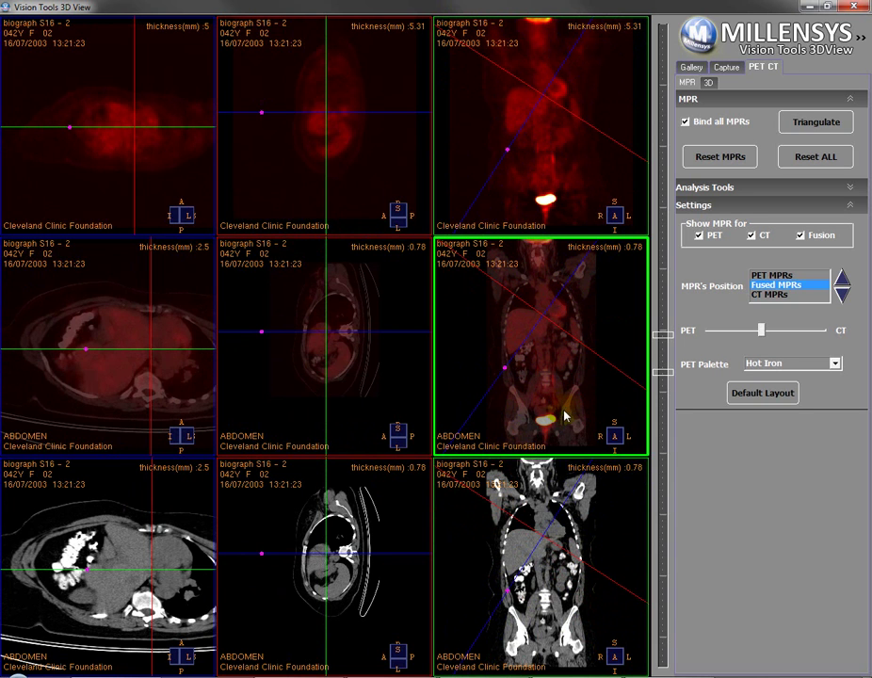
{"action": "left_click_drag", "start_coordinate": [571, 430], "coordinate": [559, 405]}
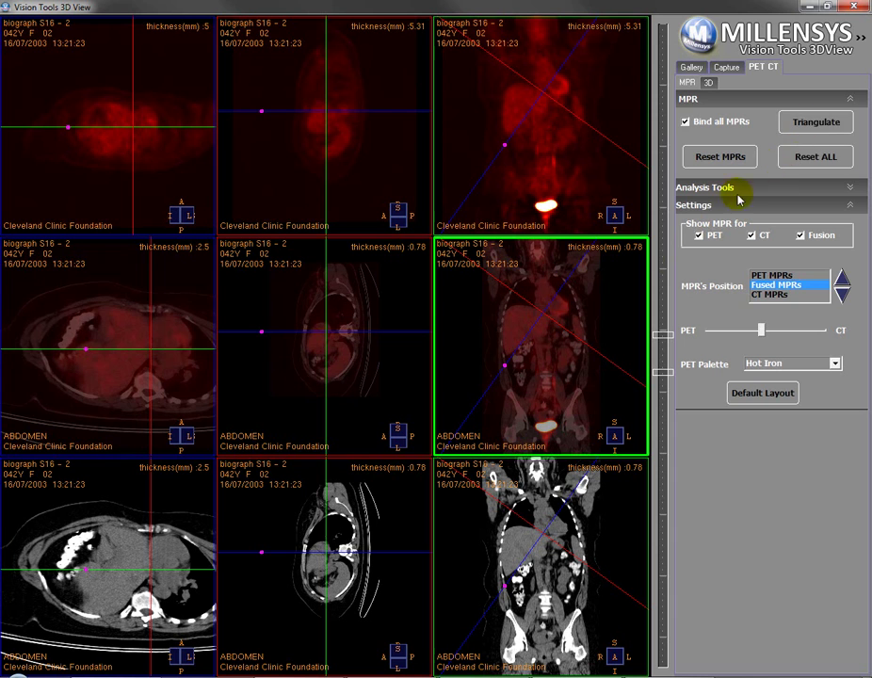
- Triangulate all MPRs on the bright bladder uptake in the coronal fused view, and turn triangulation off
{"action": "left_click", "coordinate": [802, 128]}
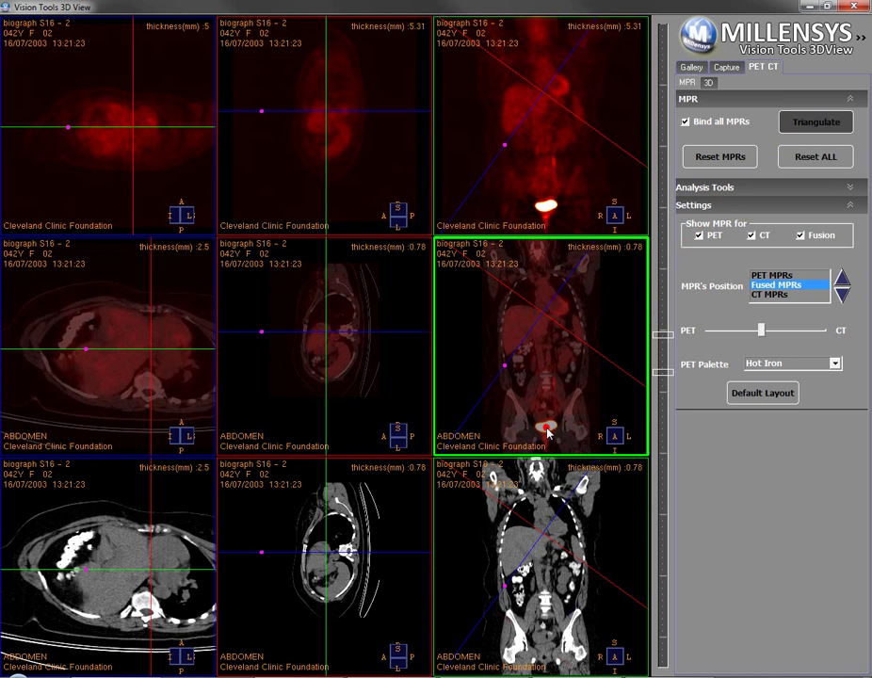
{"action": "left_click", "coordinate": [547, 428]}
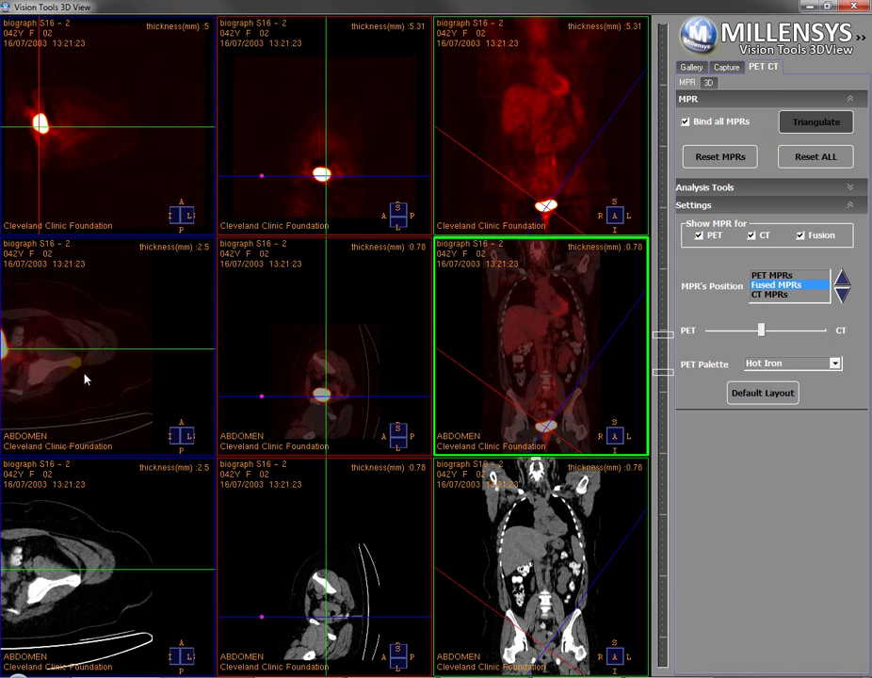
{"action": "left_click", "coordinate": [781, 123]}
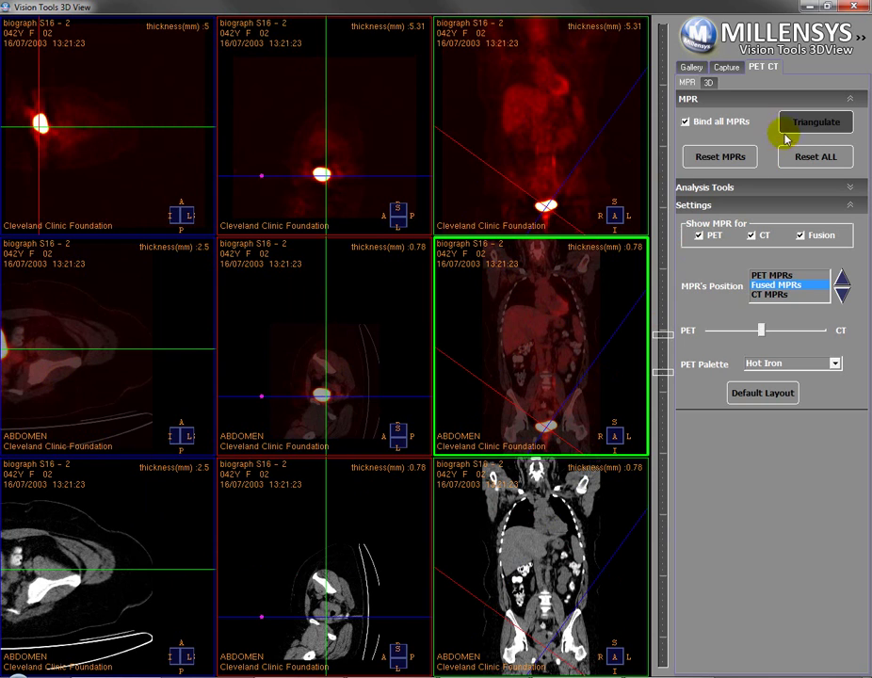
- Pan the axial and coronal fused views to center the bladder uptake, and rotate the linked crosshair in the coronal view to a shallow tilt
{"action": "left_click", "coordinate": [58, 385]}
{"action": "left_click_drag", "start_coordinate": [57, 384], "coordinate": [161, 395]}
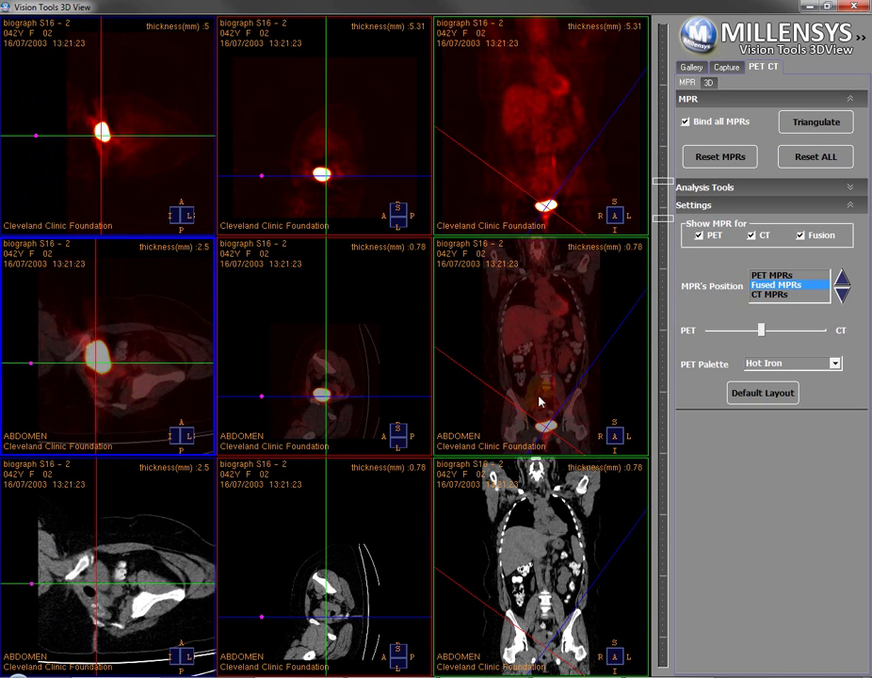
{"action": "scroll", "coordinate": [541, 395], "scroll_direction": "down", "scroll_amount": 5}
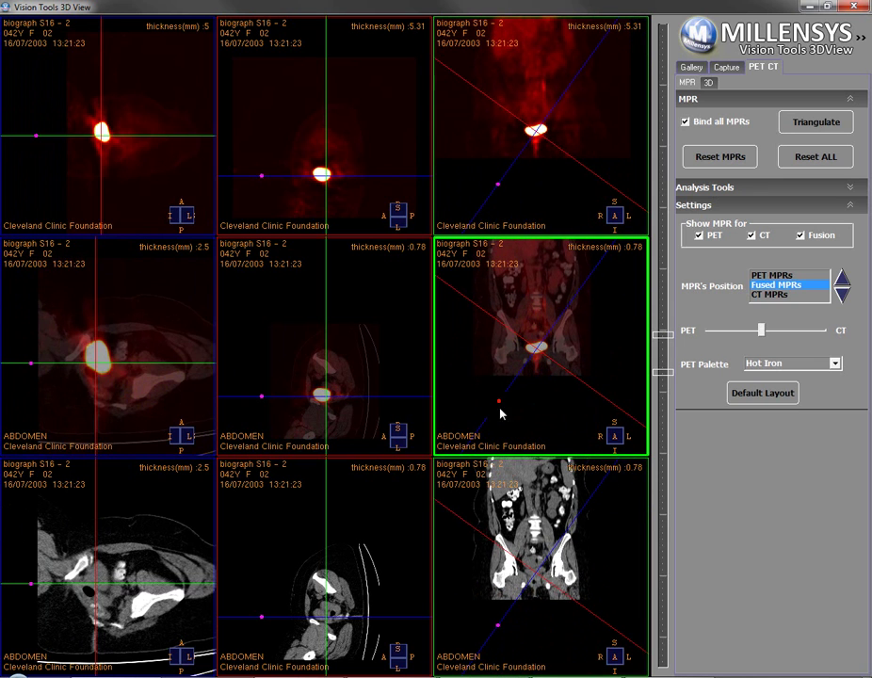
{"action": "left_click_drag", "start_coordinate": [496, 399], "coordinate": [450, 347]}
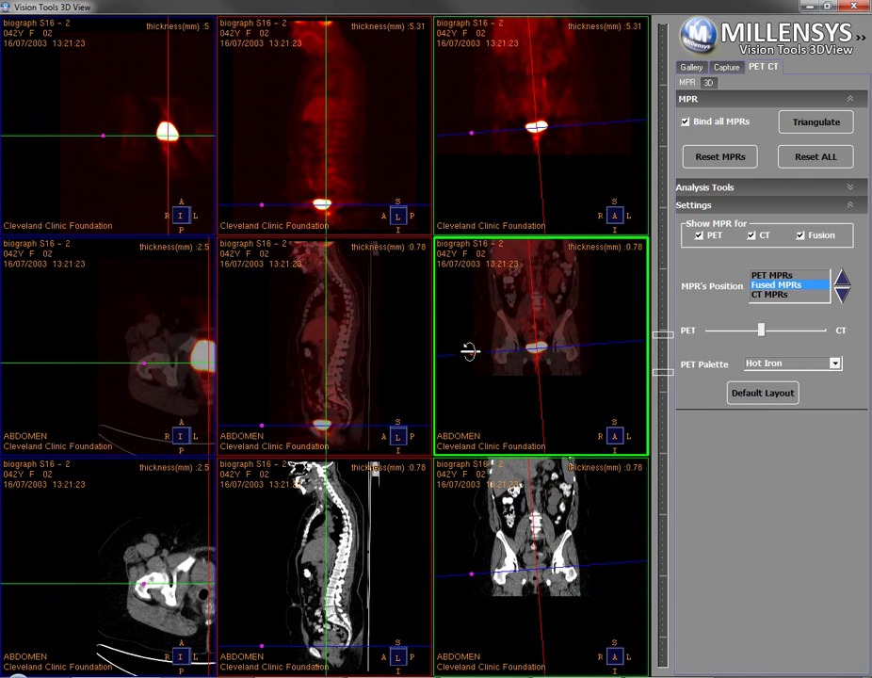
{"action": "mouse_move", "coordinate": [469, 352]}
{"action": "left_mouse_down"}
{"action": "mouse_move", "coordinate": [475, 364]}
{"action": "mouse_move", "coordinate": [473, 345]}
{"action": "mouse_move", "coordinate": [473, 368]}
{"action": "left_mouse_up"}
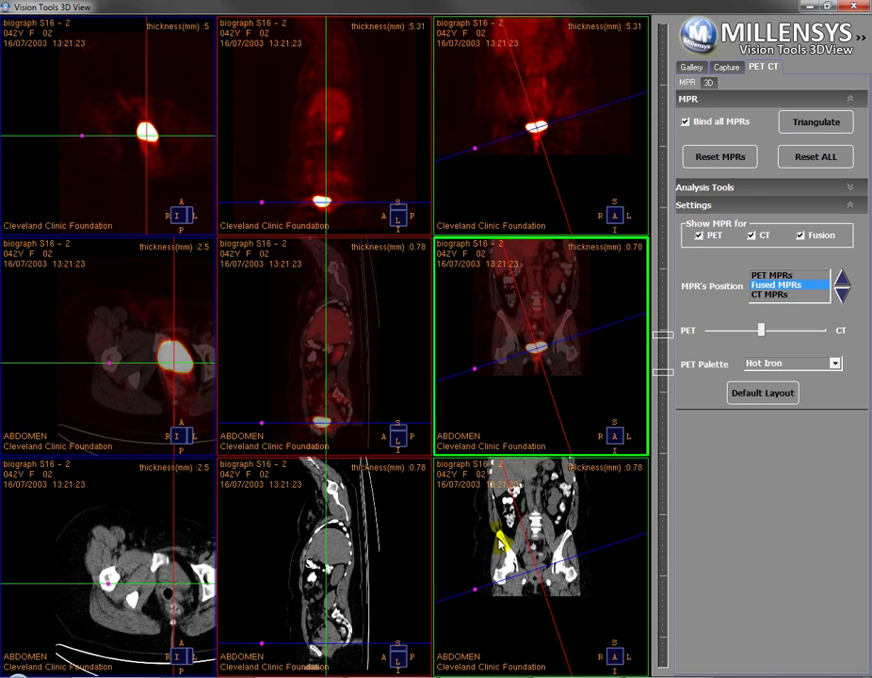
- Unbind the MPRs and rotate the crosshair of the coronal fused view independently to a steeper tilt
{"action": "left_click", "coordinate": [685, 122]}
{"action": "left_click_drag", "start_coordinate": [473, 370], "coordinate": [486, 391]}
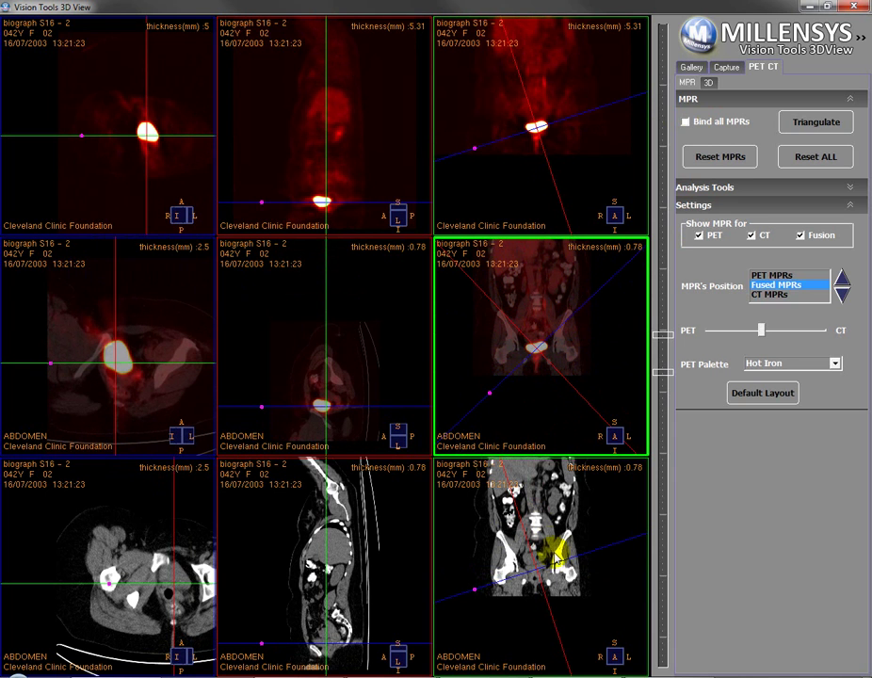
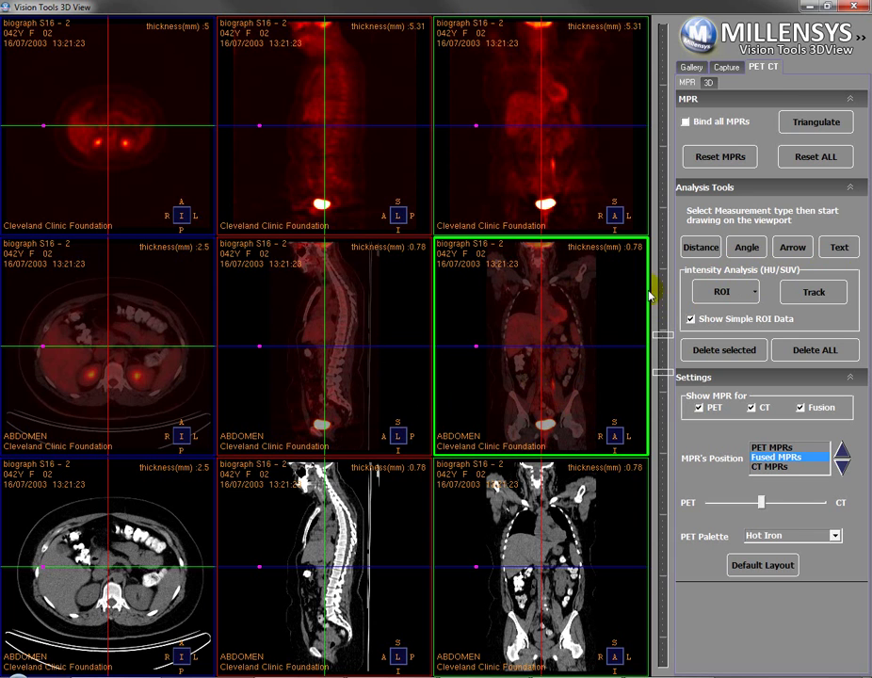
- Measure the distance across the bladder uptake in the coronal PET view and an angle around it in the sagittal PET view
{"action": "left_click", "coordinate": [690, 247]}
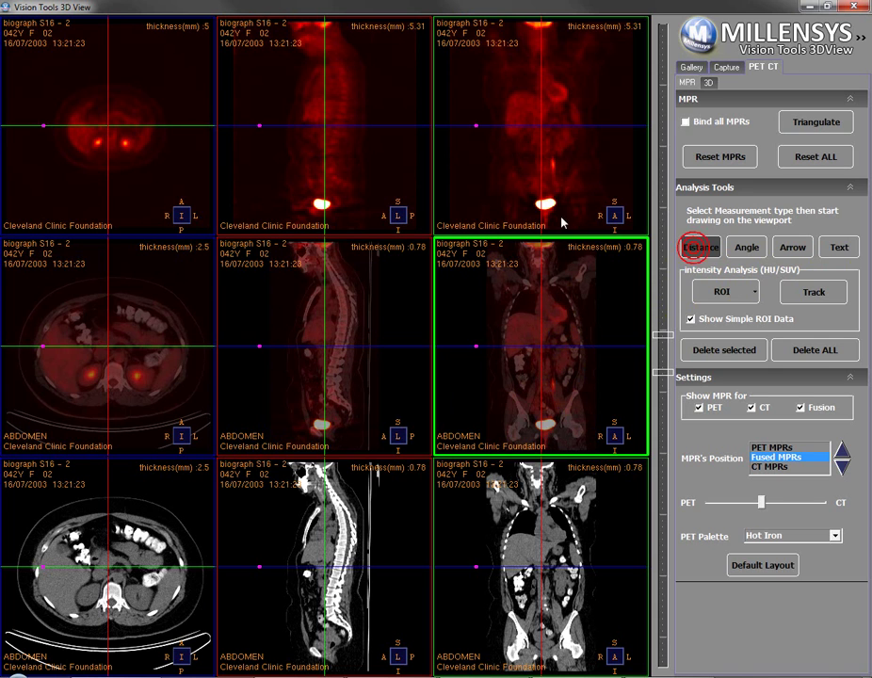
{"action": "left_click_drag", "start_coordinate": [554, 201], "coordinate": [536, 211]}
{"action": "left_click", "coordinate": [744, 246]}
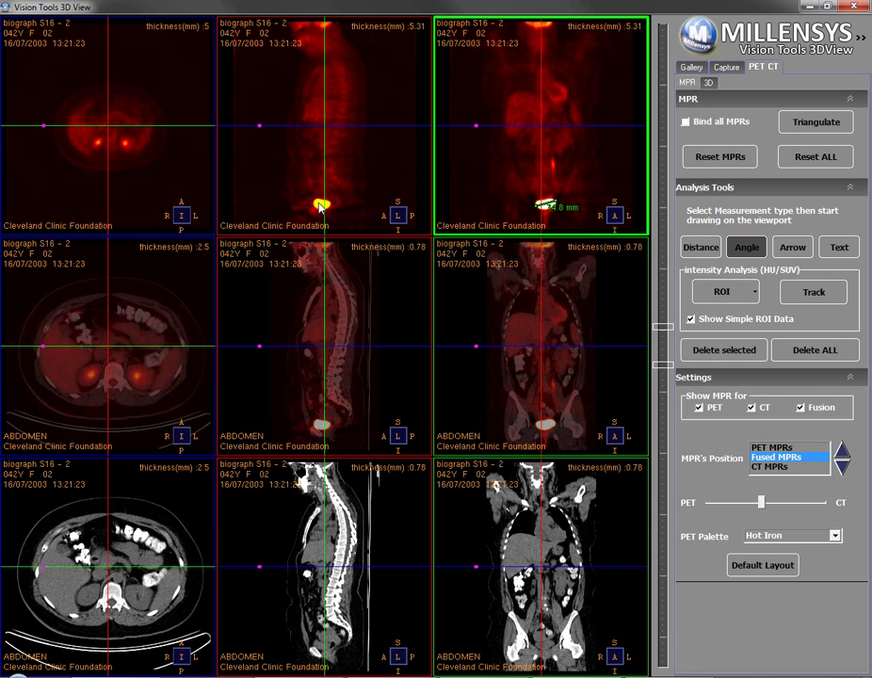
{"action": "left_click_drag", "start_coordinate": [308, 197], "coordinate": [318, 223]}
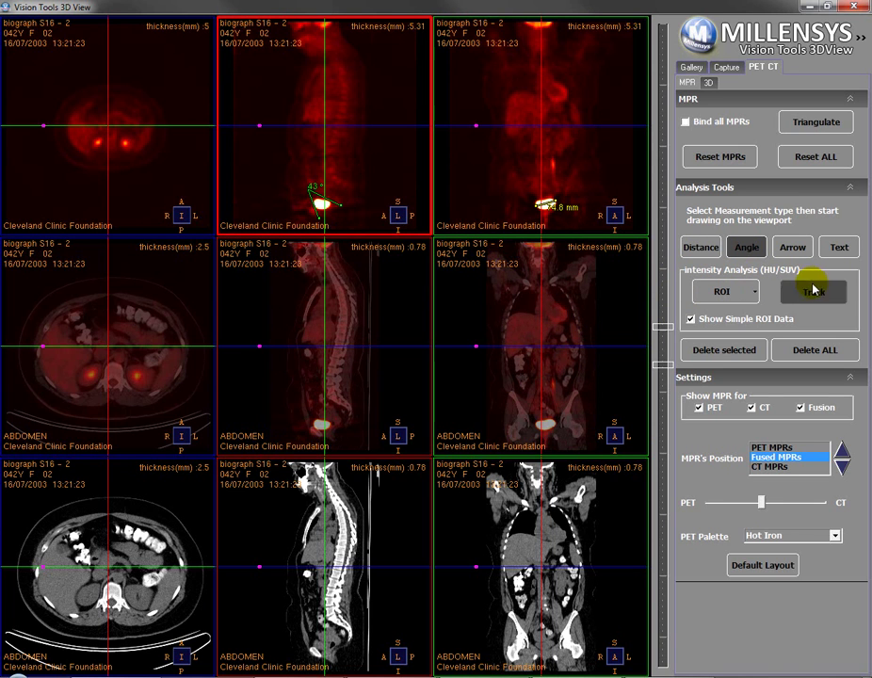
- Draw an arrow pointing to the bladder uptake in the coronal fused view and label it with the text "detected"
{"action": "left_click", "coordinate": [798, 248]}
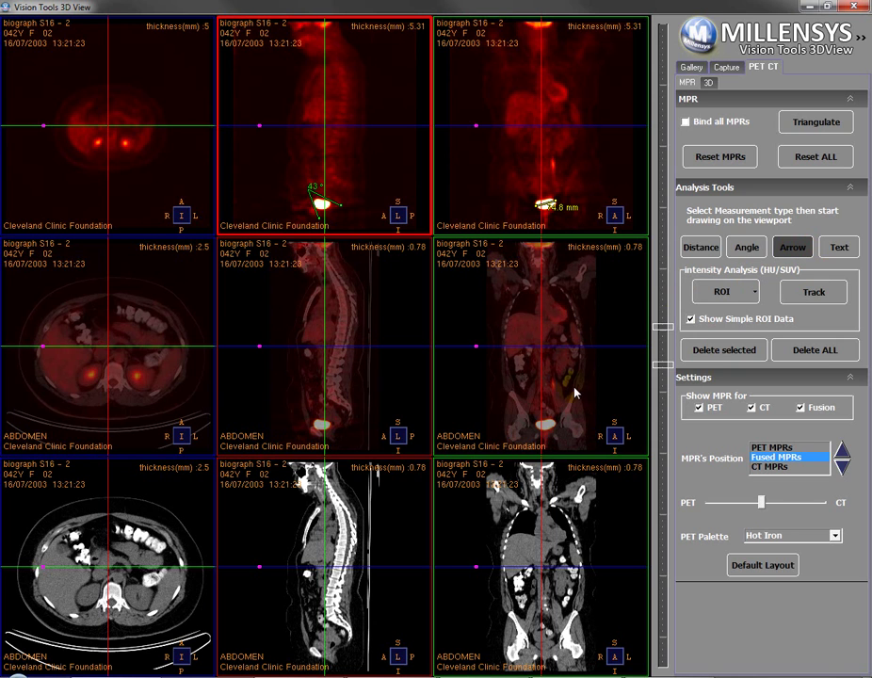
{"action": "mouse_move", "coordinate": [519, 406]}
{"action": "left_mouse_down"}
{"action": "mouse_move", "coordinate": [536, 435]}
{"action": "mouse_move", "coordinate": [565, 387]}
{"action": "mouse_move", "coordinate": [551, 422]}
{"action": "left_mouse_up"}
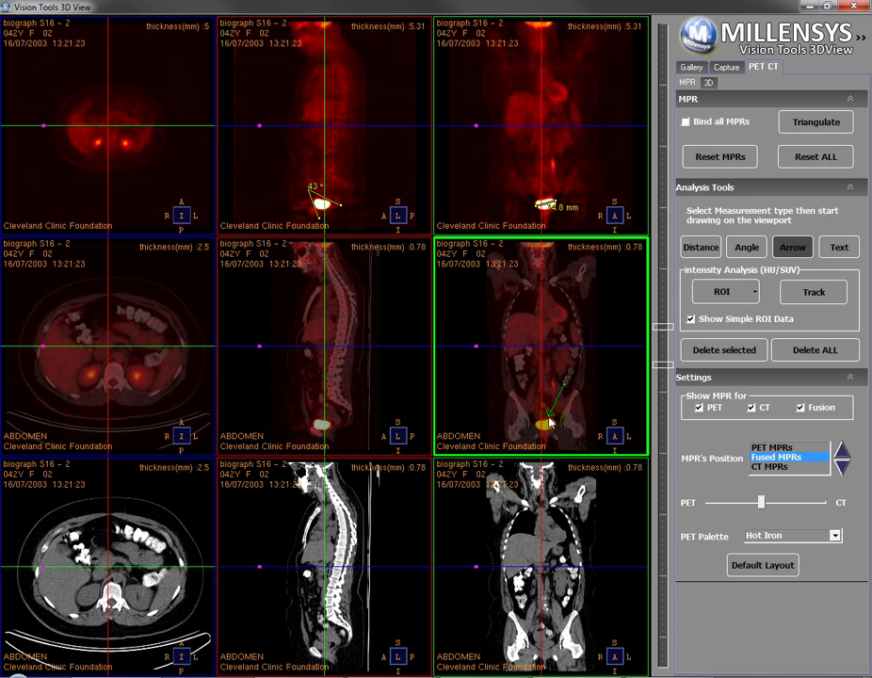
{"action": "left_click", "coordinate": [839, 247]}
{"action": "left_click", "coordinate": [577, 384]}
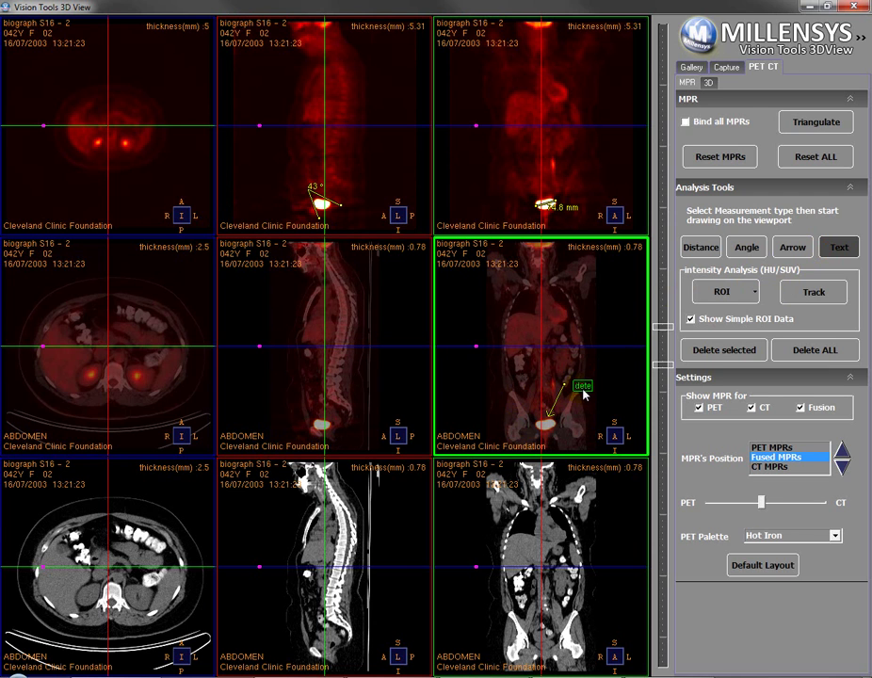
{"action": "type", "text": "detected"}
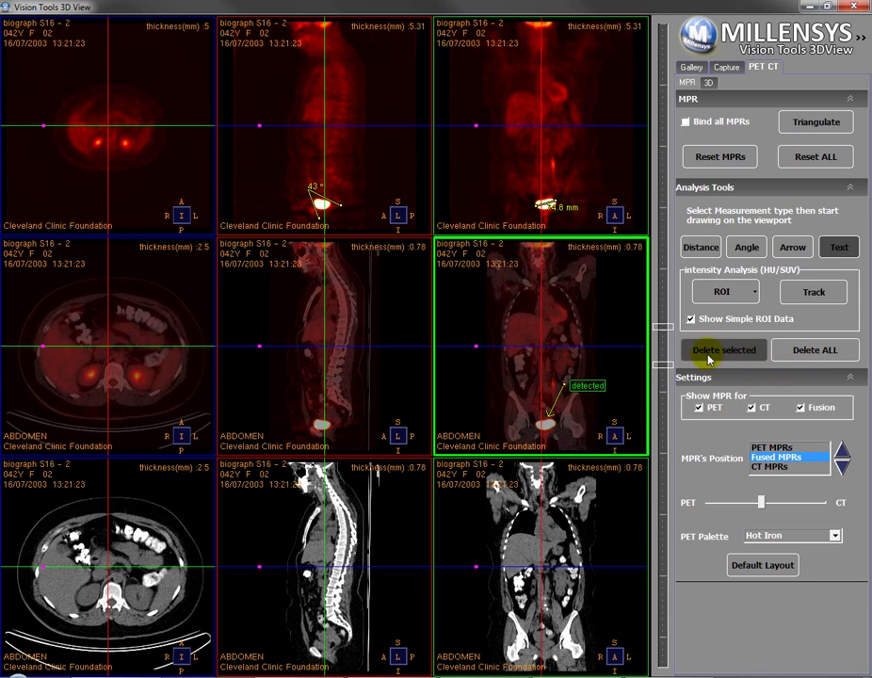
- Capture the coronal fused and coronal PET viewports, save both images, and exit the preview
{"action": "left_click", "coordinate": [737, 68]}
{"action": "left_click", "coordinate": [732, 112]}
{"action": "left_click", "coordinate": [565, 314]}
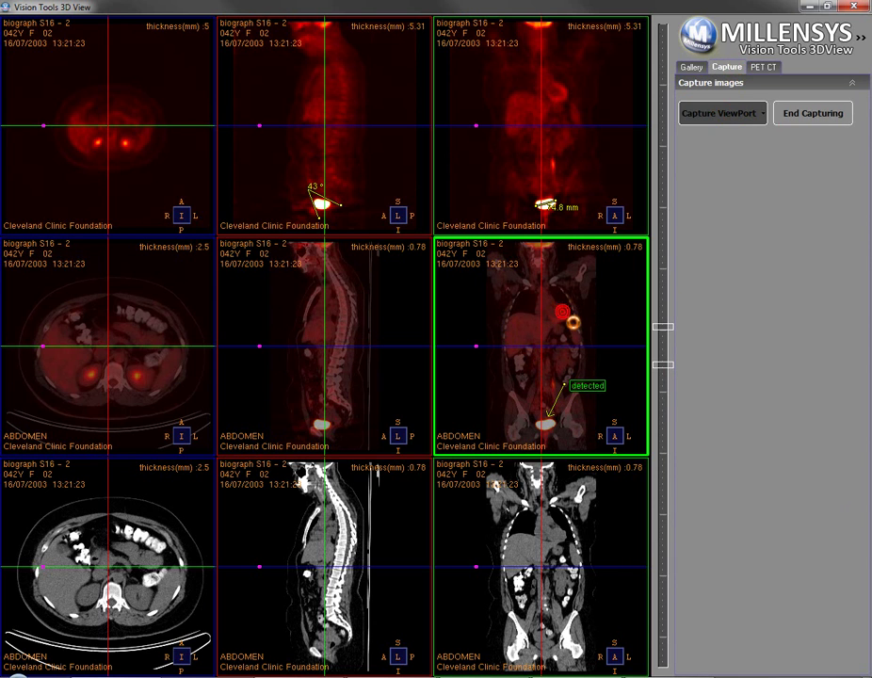
{"action": "left_click", "coordinate": [578, 151]}
{"action": "left_click", "coordinate": [805, 117]}
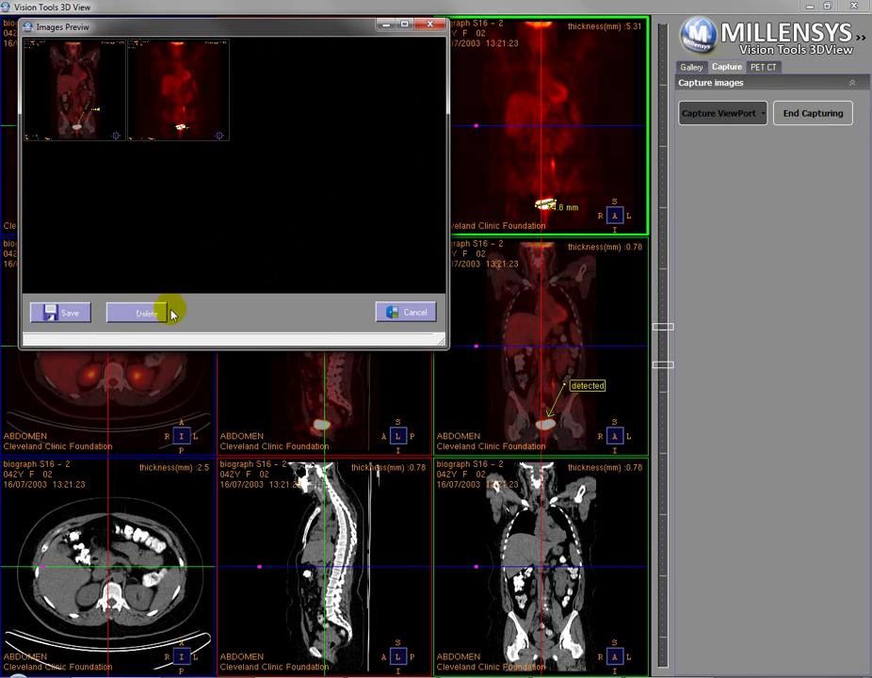
{"action": "left_click", "coordinate": [66, 313]}
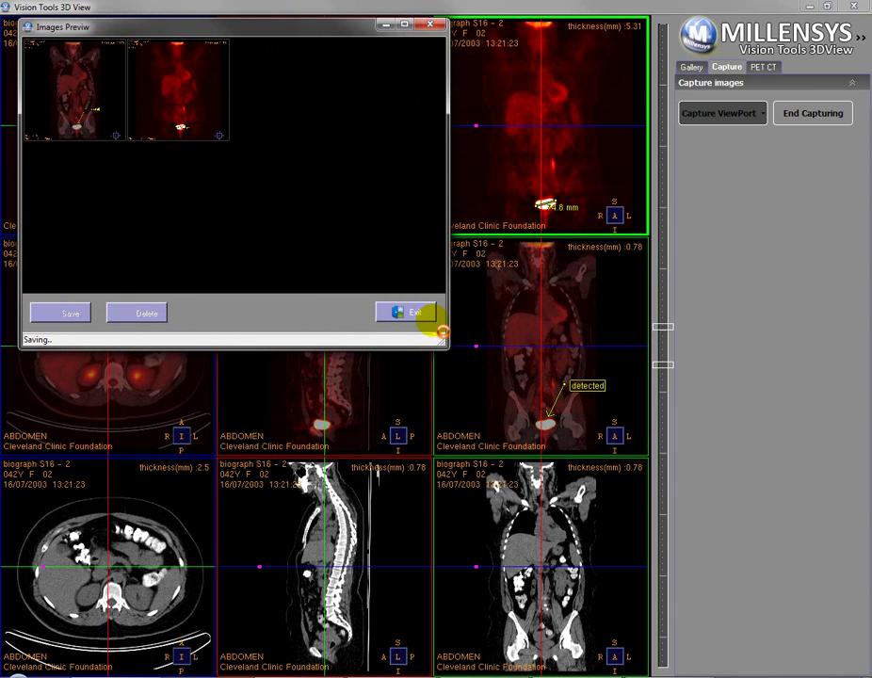
{"action": "left_click", "coordinate": [409, 314]}
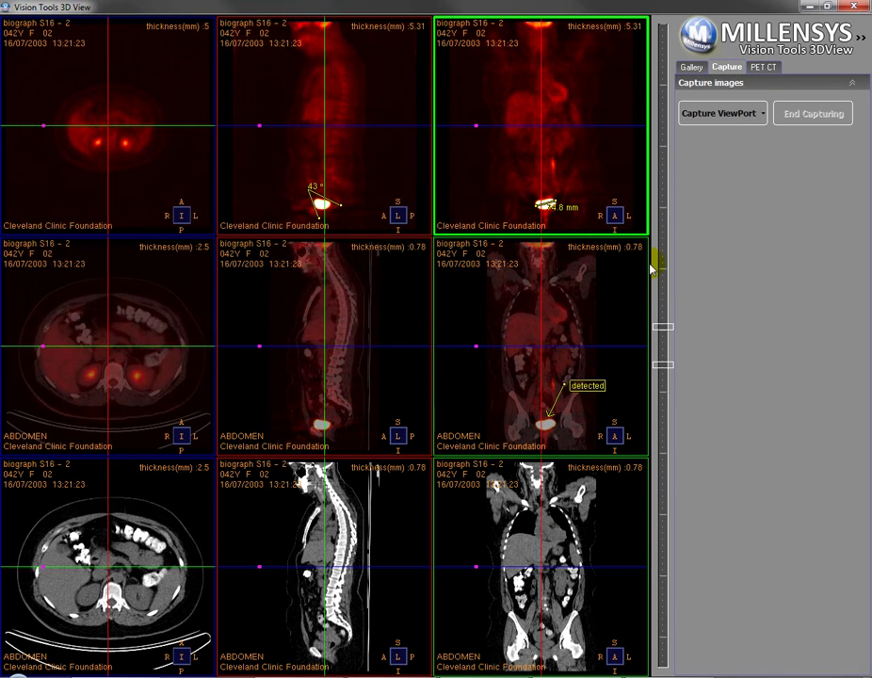
- Return to the PET CT analysis tools and delete all measurements and annotations from the views
{"action": "left_click", "coordinate": [764, 67]}
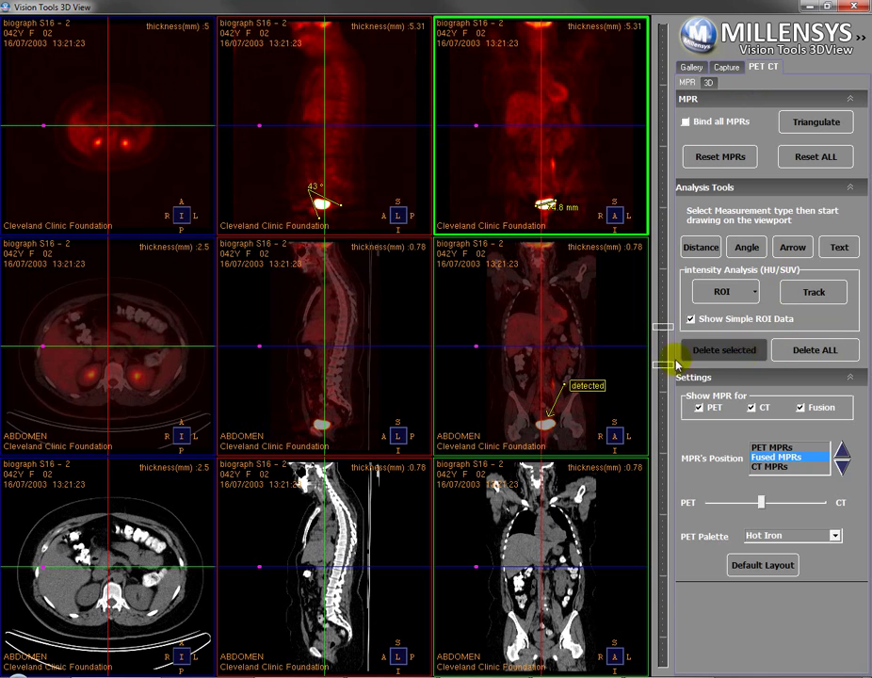
{"action": "left_click", "coordinate": [559, 400]}
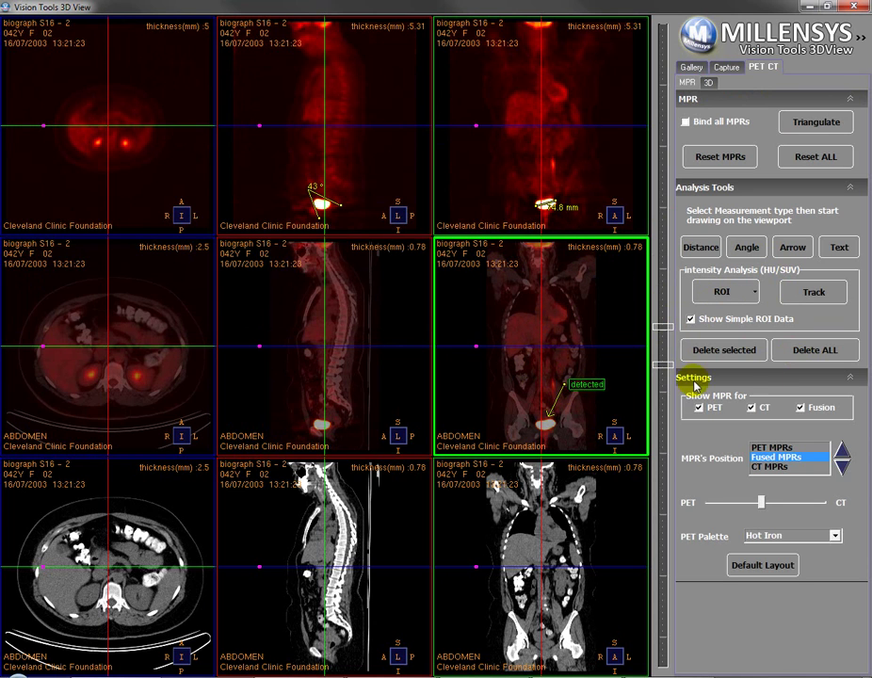
{"action": "left_click", "coordinate": [820, 351]}
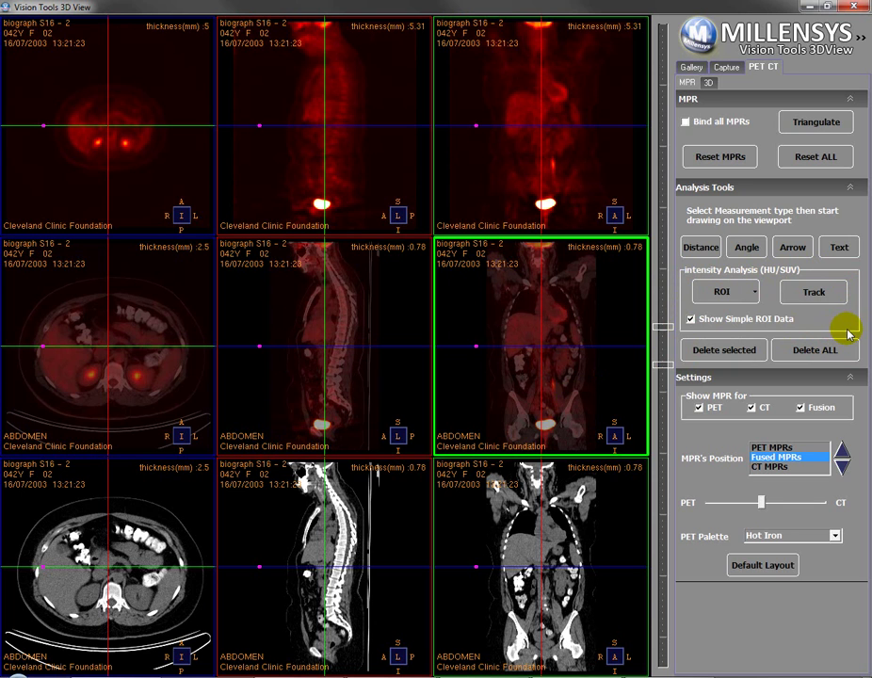
- Place a circular ROI on the bladder uptake in the coronal PET view and turn off simple ROI data for full statistics
{"action": "left_click", "coordinate": [721, 292]}
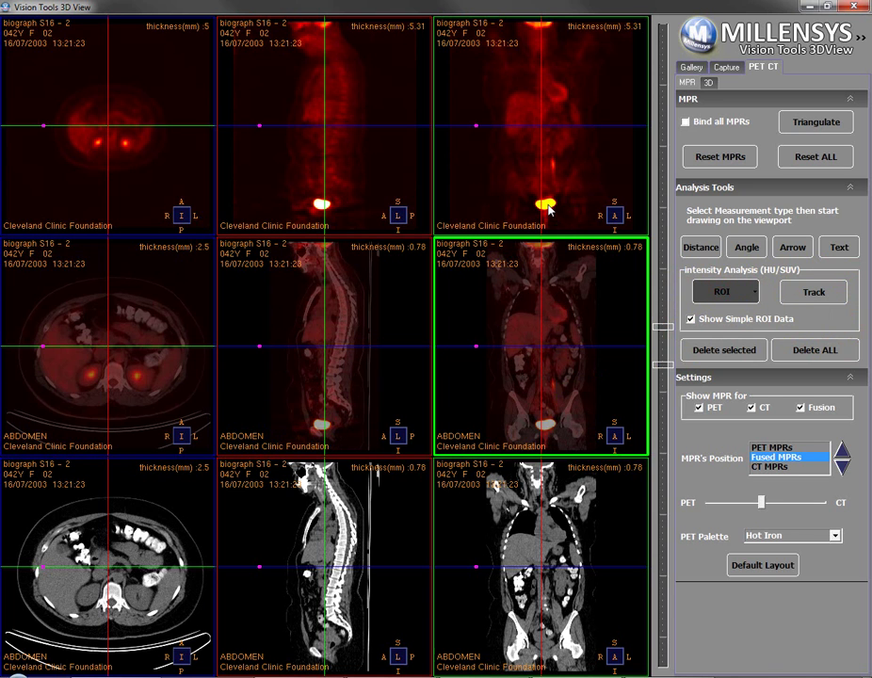
{"action": "left_click_drag", "start_coordinate": [548, 209], "coordinate": [576, 163]}
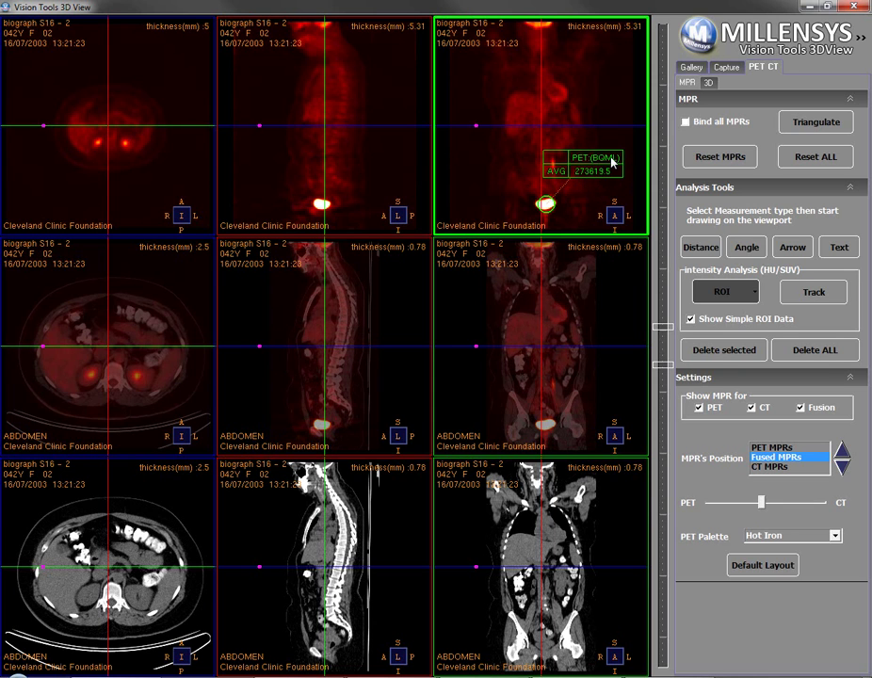
{"action": "left_click", "coordinate": [695, 320]}
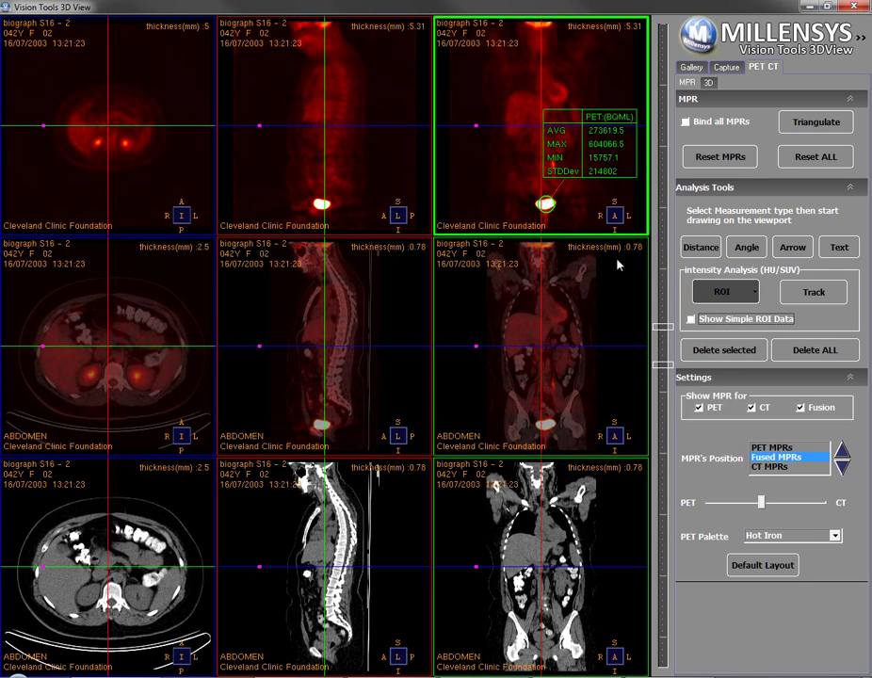
{"action": "left_click_drag", "start_coordinate": [606, 153], "coordinate": [609, 164]}
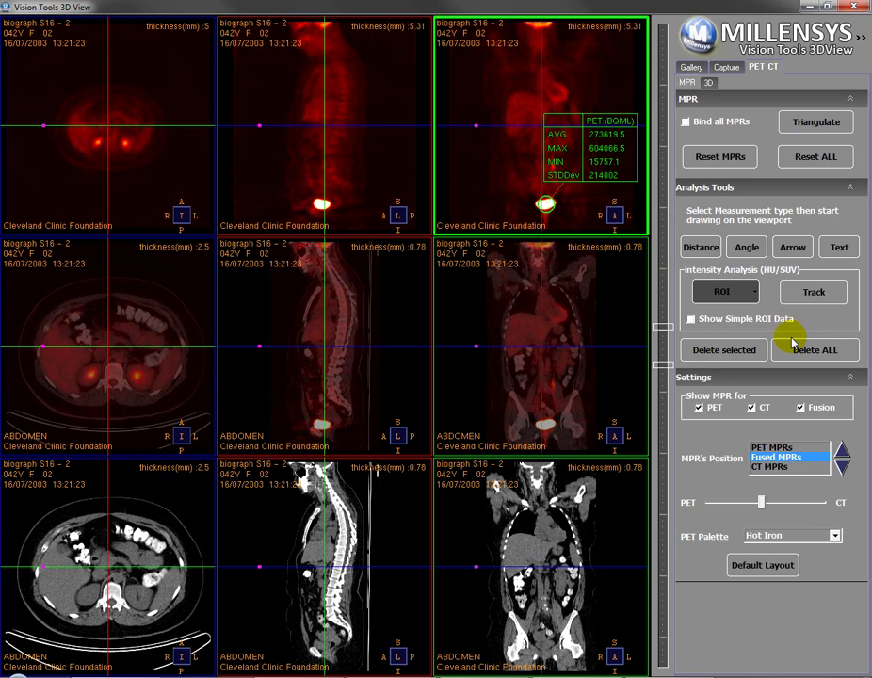
- Switch the ROI unit to SUVBW and place a circular ROI on the bladder uptake in the sagittal PET view
{"action": "left_click", "coordinate": [756, 294]}
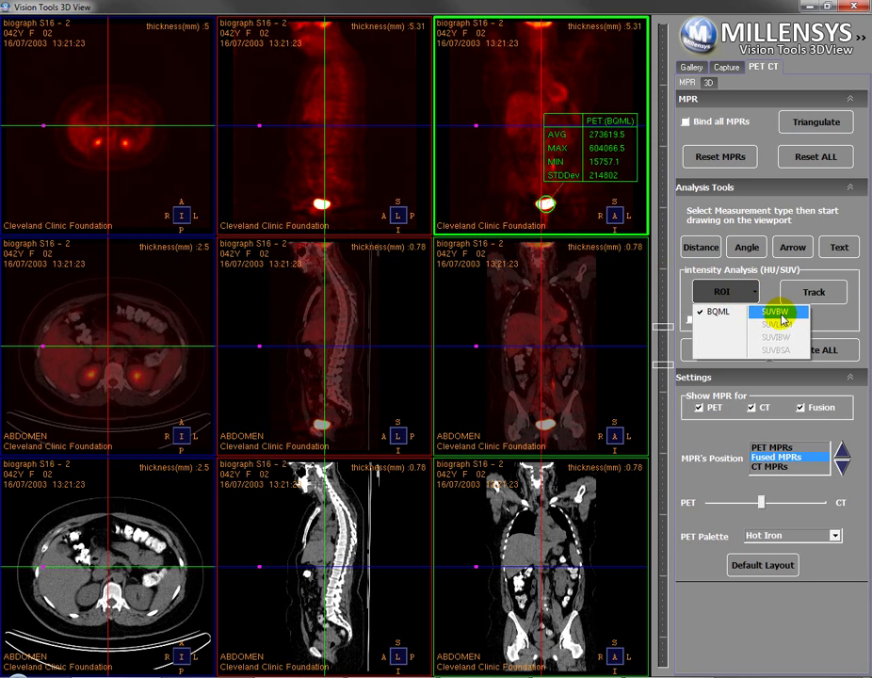
{"action": "left_click", "coordinate": [775, 312]}
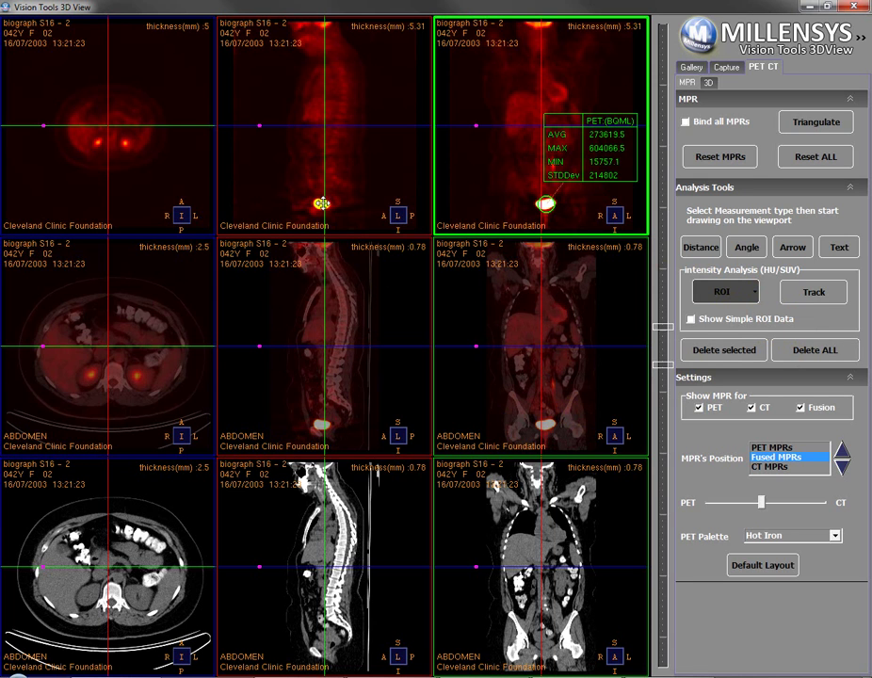
{"action": "mouse_move", "coordinate": [319, 205]}
{"action": "left_mouse_down"}
{"action": "mouse_move", "coordinate": [318, 198]}
{"action": "mouse_move", "coordinate": [335, 201]}
{"action": "mouse_move", "coordinate": [322, 202]}
{"action": "left_mouse_up"}
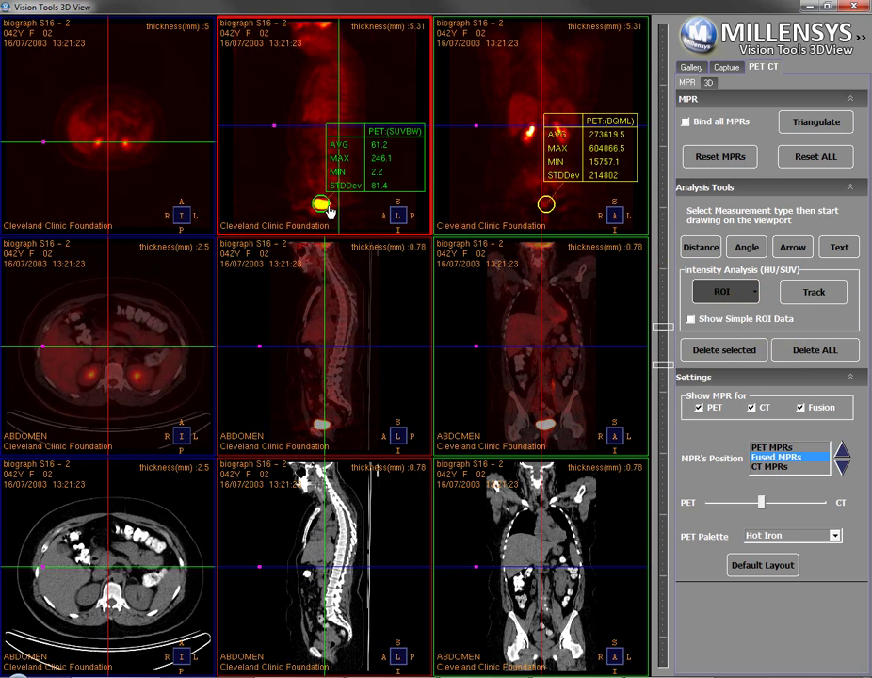
{"action": "left_click_drag", "start_coordinate": [370, 135], "coordinate": [379, 148]}
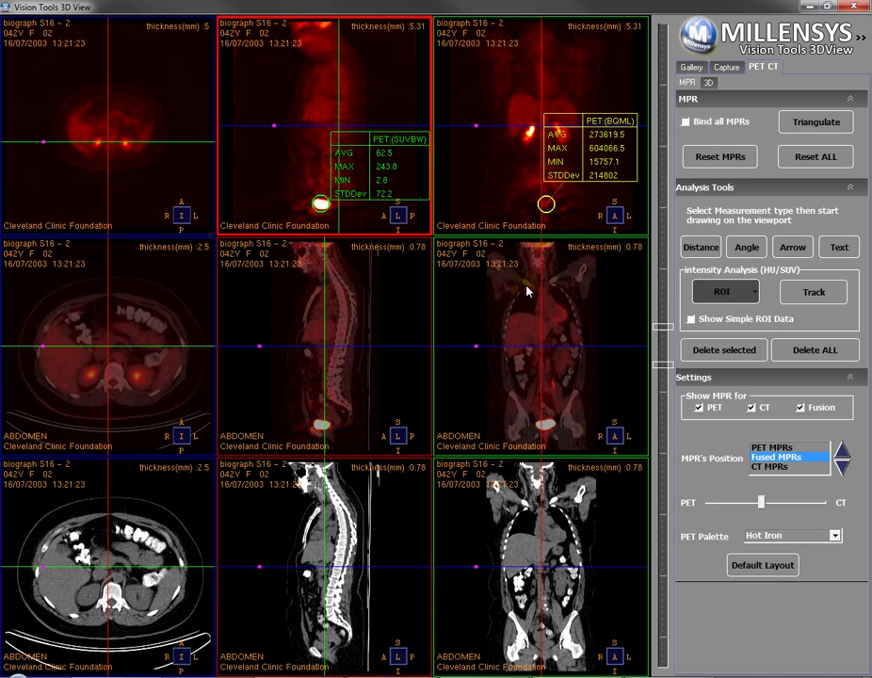
- Track point intensity values across the fused and CT coronal views, and turn tracking off
{"action": "left_click", "coordinate": [815, 296]}
{"action": "mouse_move", "coordinate": [584, 312]}
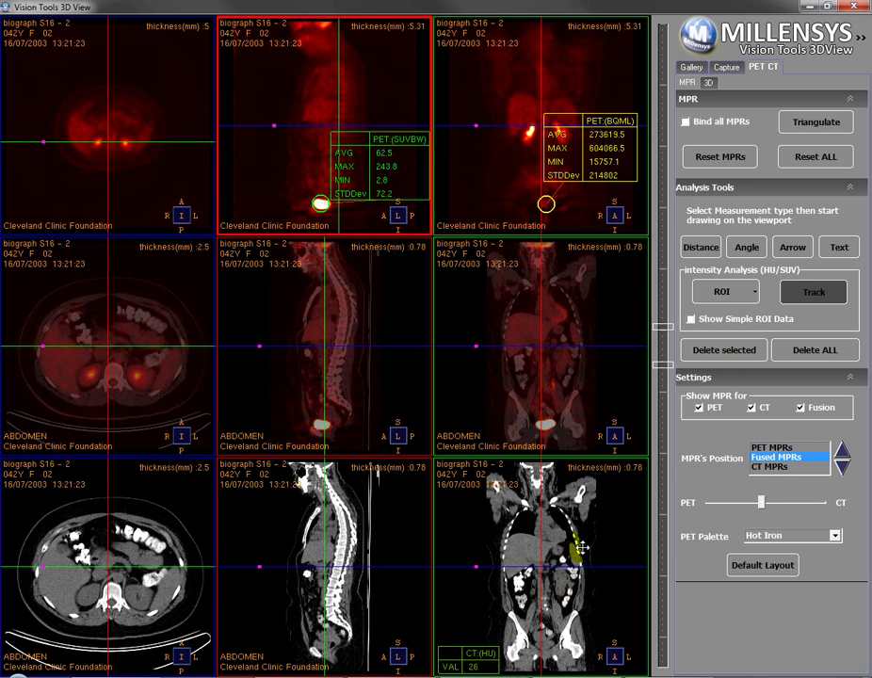
{"action": "left_click", "coordinate": [782, 291]}
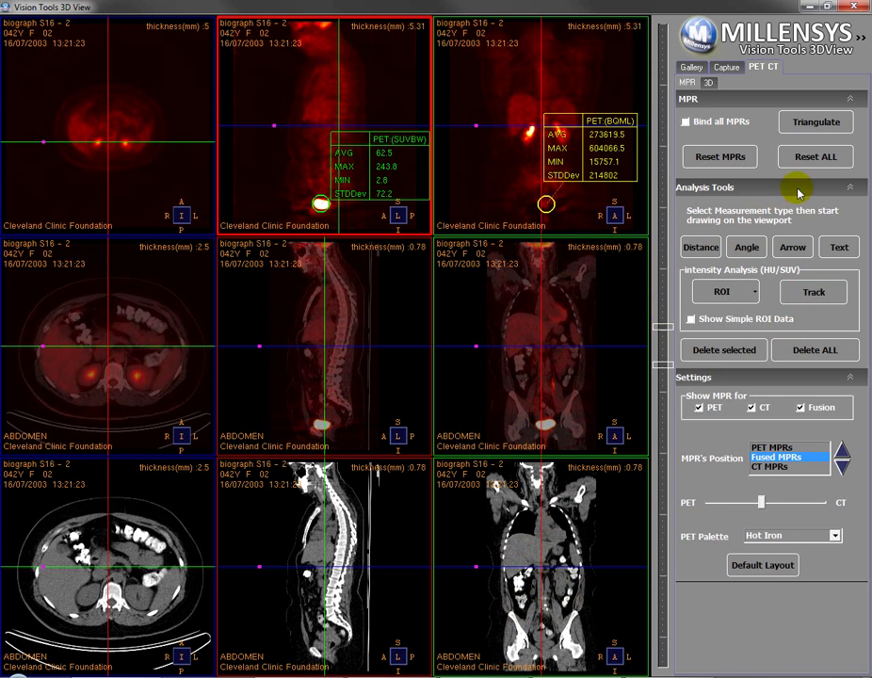
- Delete all ROIs and switch from the MPR layout to the 3D fusion view
{"action": "left_click", "coordinate": [818, 354]}
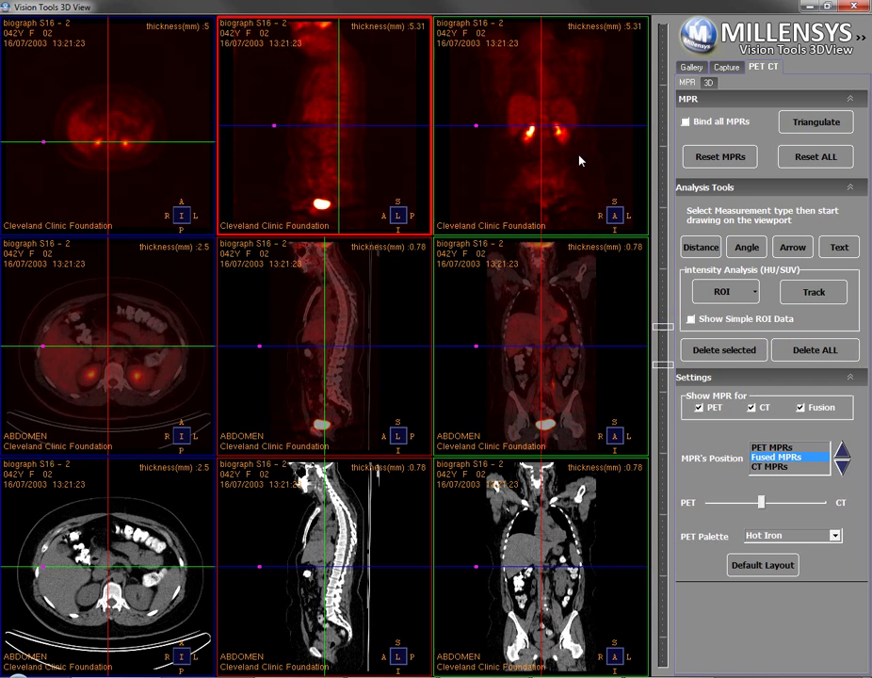
{"action": "left_click", "coordinate": [685, 113]}
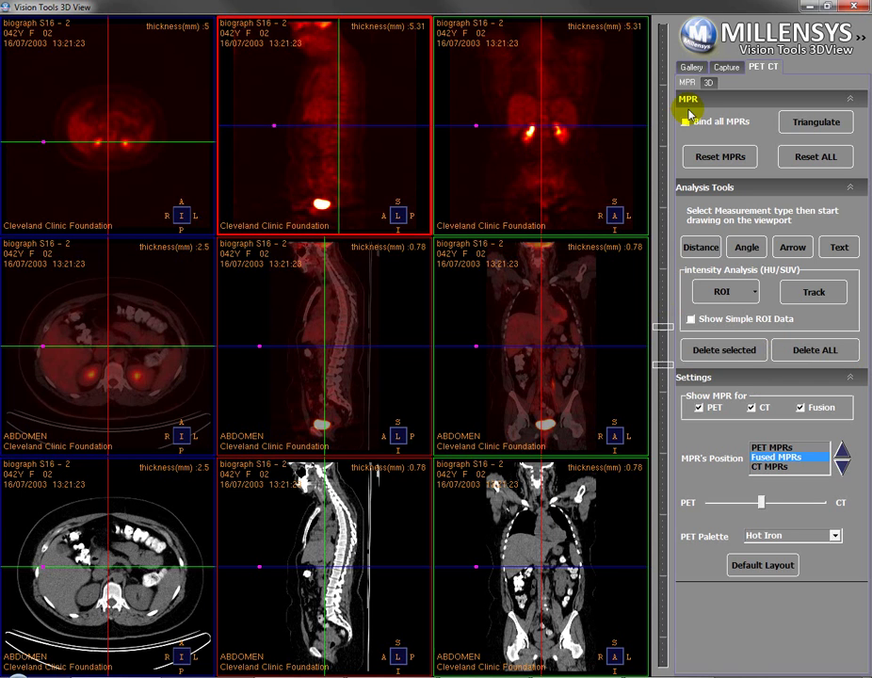
{"action": "left_click", "coordinate": [620, 177]}
{"action": "left_click", "coordinate": [708, 83]}
{"action": "left_click", "coordinate": [685, 317]}
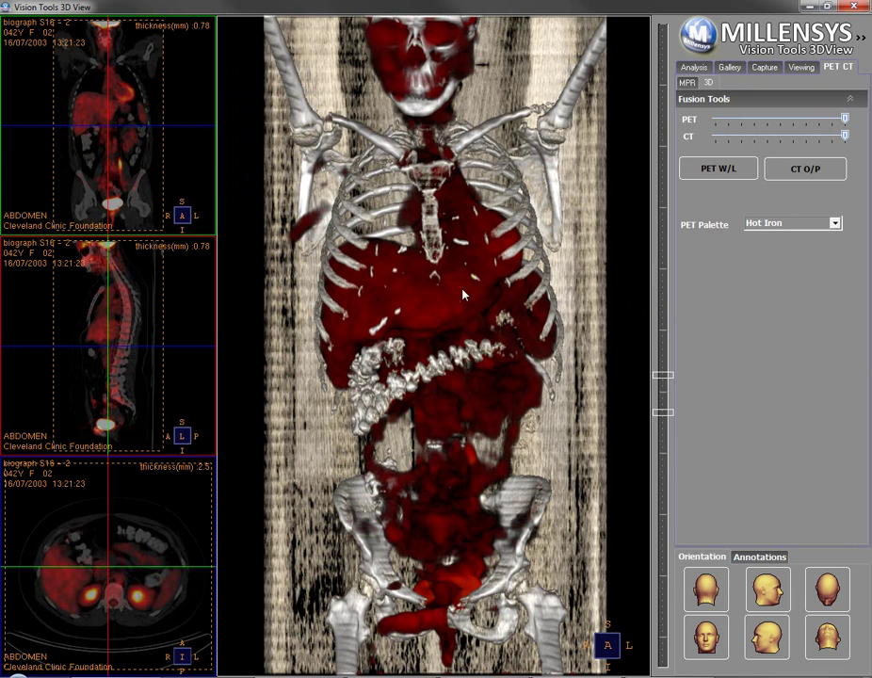
- Tilt the 3D fused volume slightly and adjust its window/level to brighten the rendering
{"action": "left_click_drag", "start_coordinate": [461, 247], "coordinate": [464, 251]}
{"action": "left_click_drag", "start_coordinate": [479, 354], "coordinate": [443, 308]}
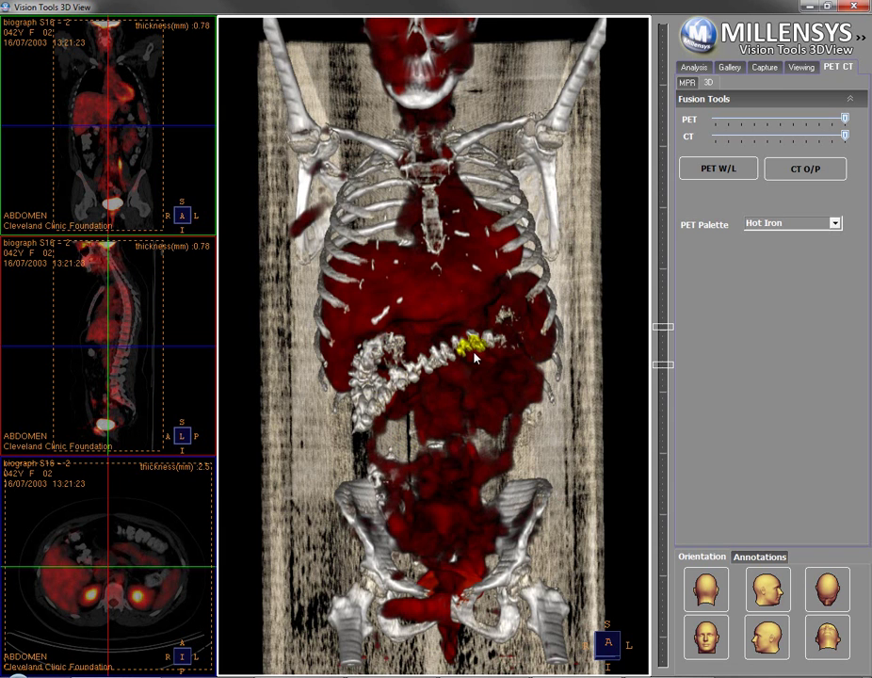
{"action": "left_click_drag", "start_coordinate": [564, 331], "coordinate": [570, 297]}
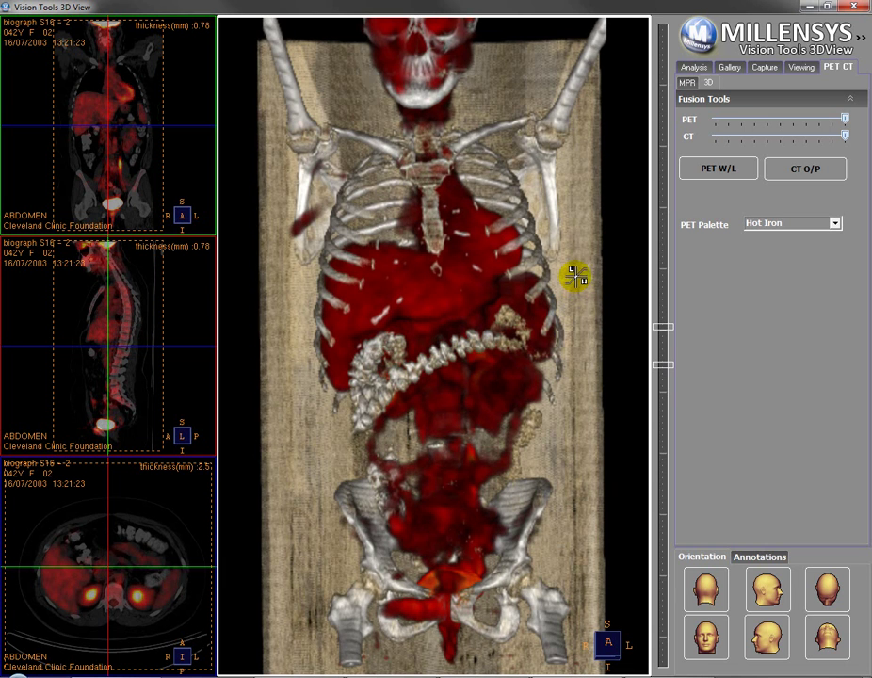
- Adjust the PET window/level of the 3D fused volume, and turn the PET adjustment off
{"action": "left_click", "coordinate": [721, 170]}
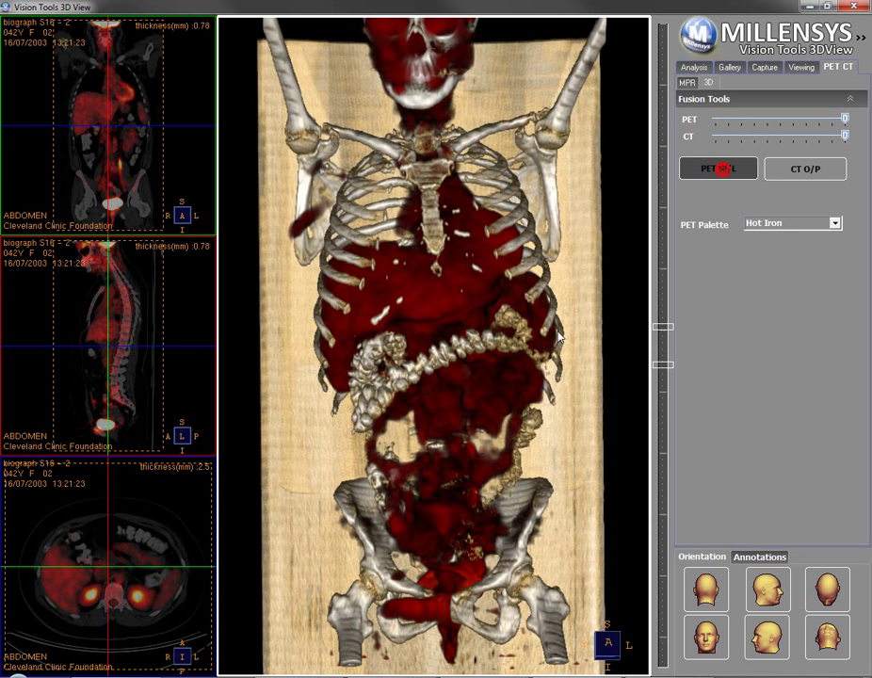
{"action": "left_click_drag", "start_coordinate": [461, 341], "coordinate": [481, 369]}
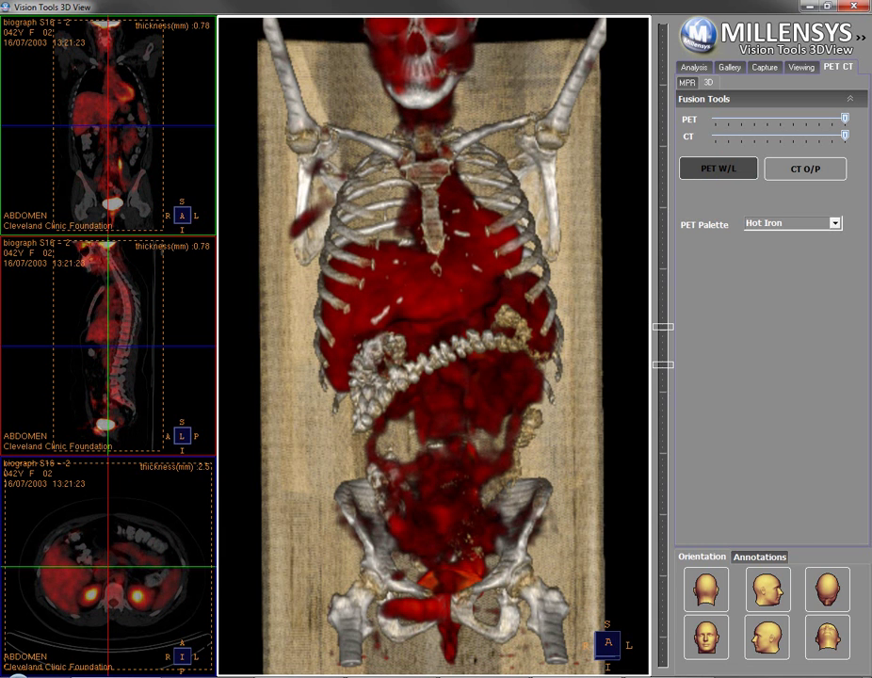
{"action": "left_click", "coordinate": [716, 170]}
{"action": "left_click", "coordinate": [599, 444]}
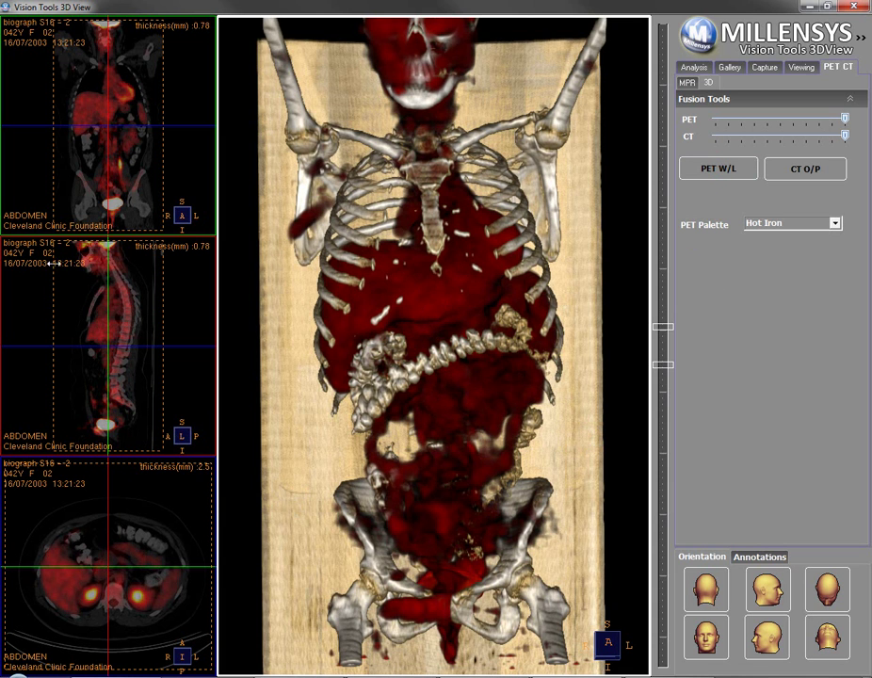
- Crop the volume to the patient's left half by moving the crop boundary to the midline in the coronal view, and rotate it to the cut face
{"action": "left_click", "coordinate": [55, 173]}
{"action": "left_click_drag", "start_coordinate": [74, 174], "coordinate": [112, 176]}
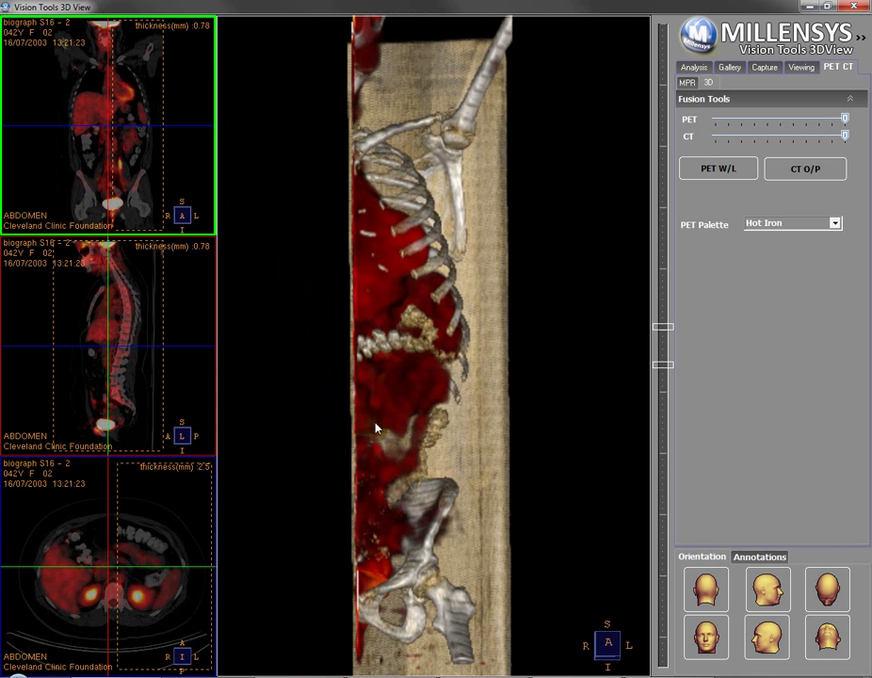
{"action": "left_click", "coordinate": [414, 402]}
{"action": "left_click_drag", "start_coordinate": [423, 397], "coordinate": [435, 422]}
{"action": "left_click_drag", "start_coordinate": [328, 377], "coordinate": [419, 386]}
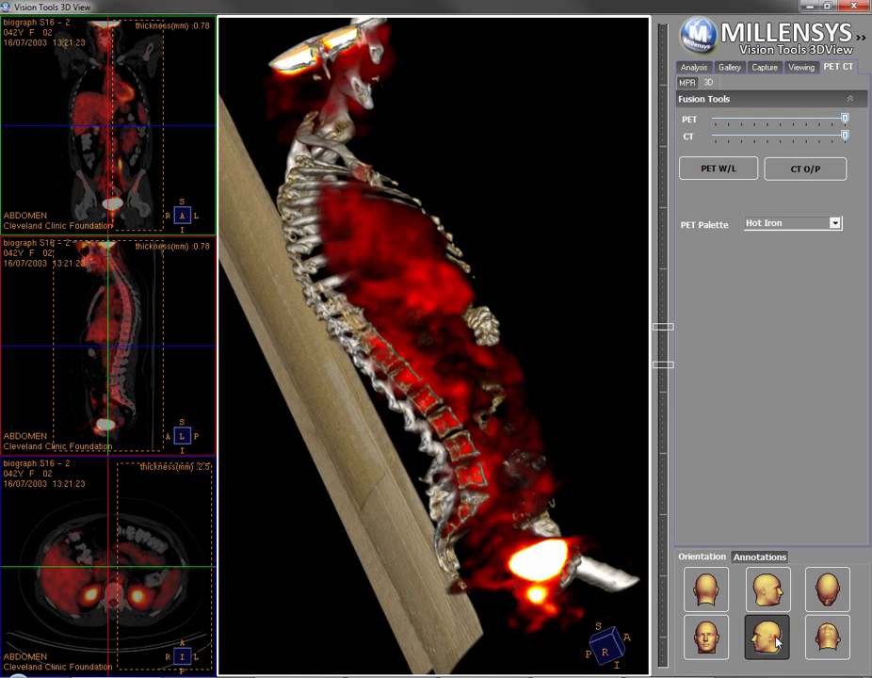
- Inspect the cropped volume from the preset lateral orientations, and rotate it to an oblique view of the cut face
{"action": "left_click", "coordinate": [782, 591]}
{"action": "left_click", "coordinate": [772, 588]}
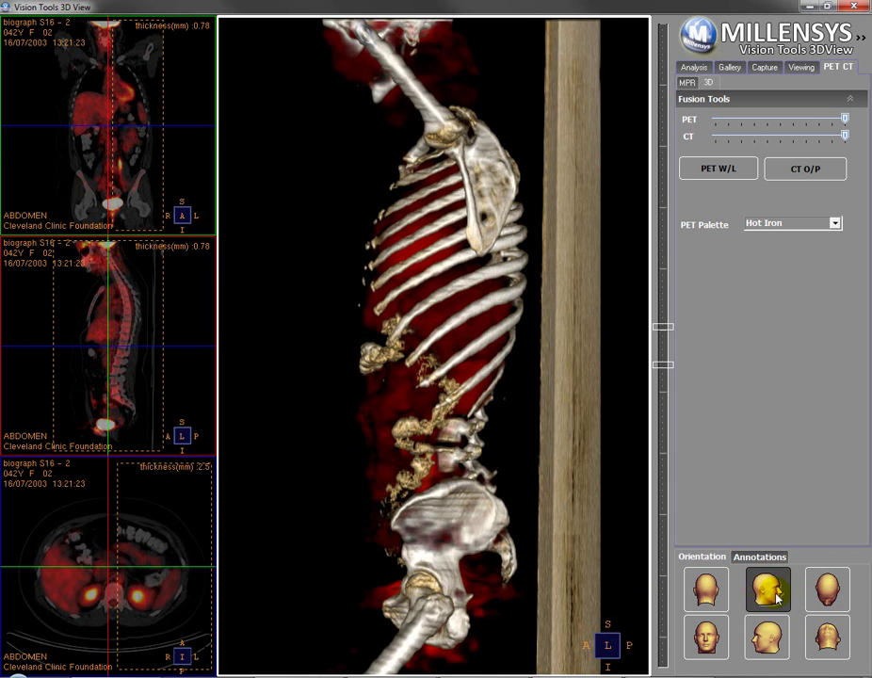
{"action": "left_click", "coordinate": [779, 595]}
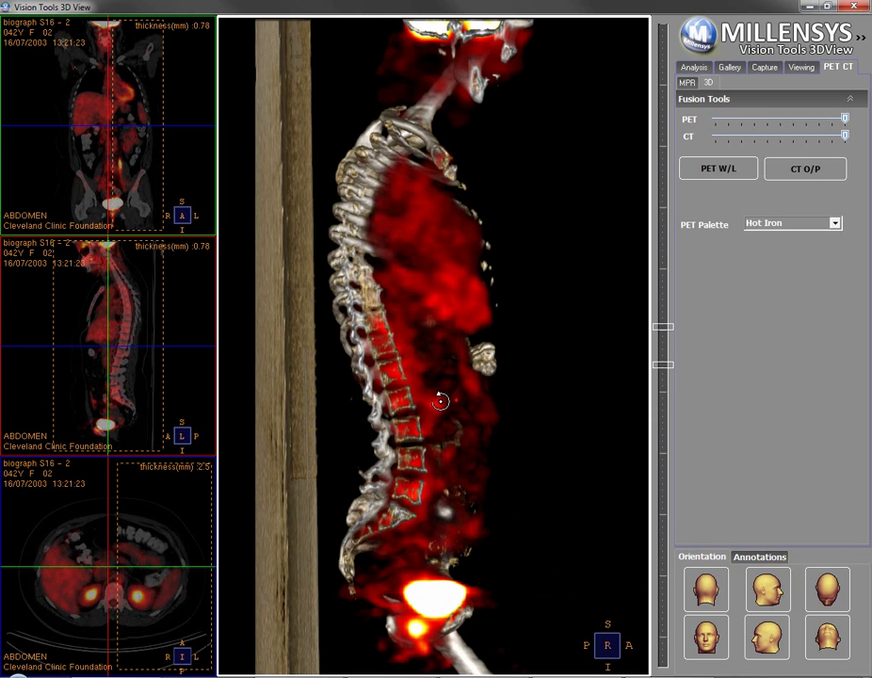
{"action": "left_click_drag", "start_coordinate": [435, 400], "coordinate": [395, 362]}
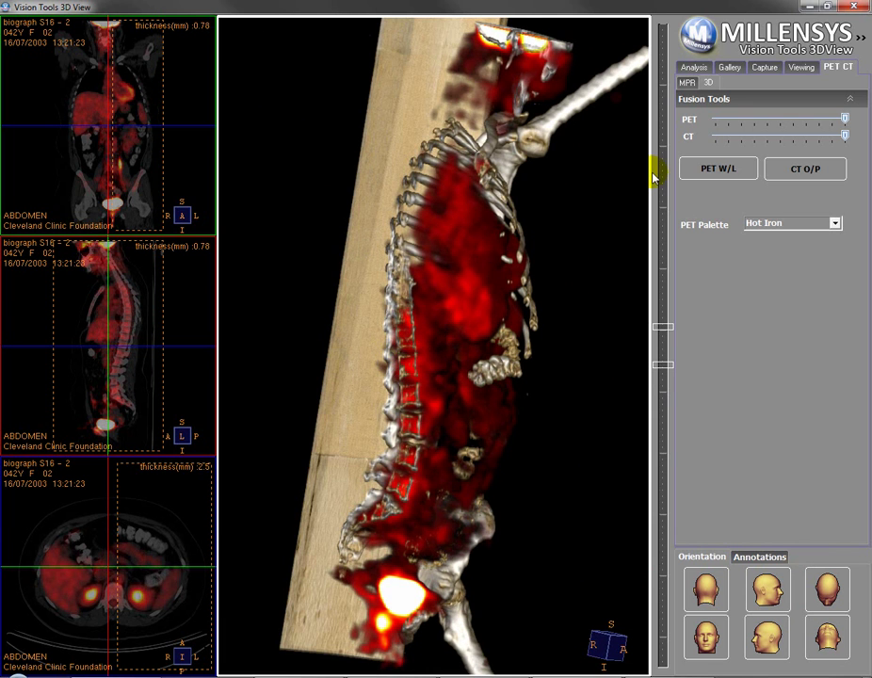
- Record an automated horizontal rotation of the cropped volume with step angle 10, stop it partway, scrub through the captured frames, and close the preview
{"action": "left_click", "coordinate": [767, 70]}
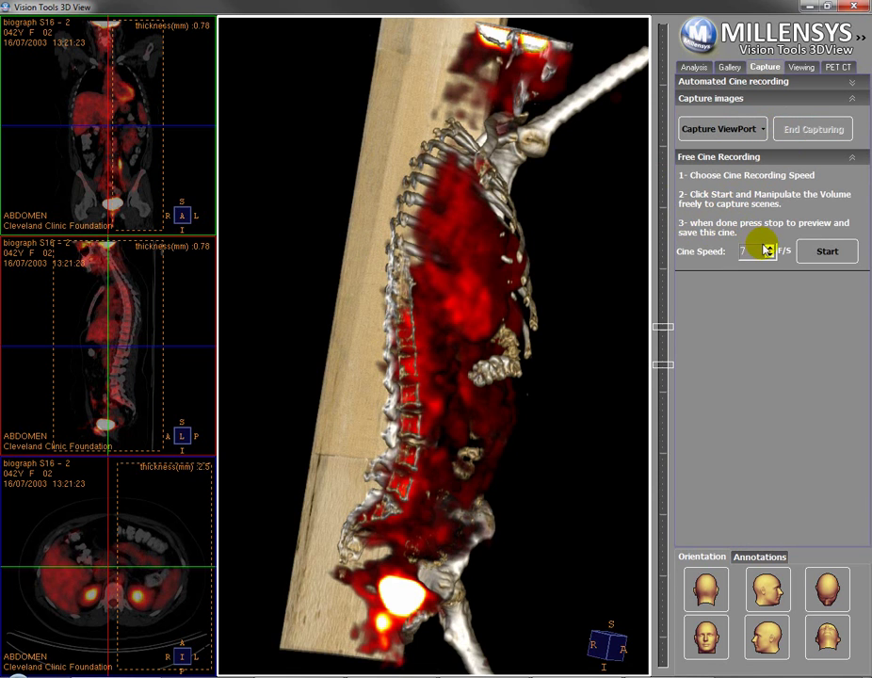
{"action": "left_click", "coordinate": [843, 83]}
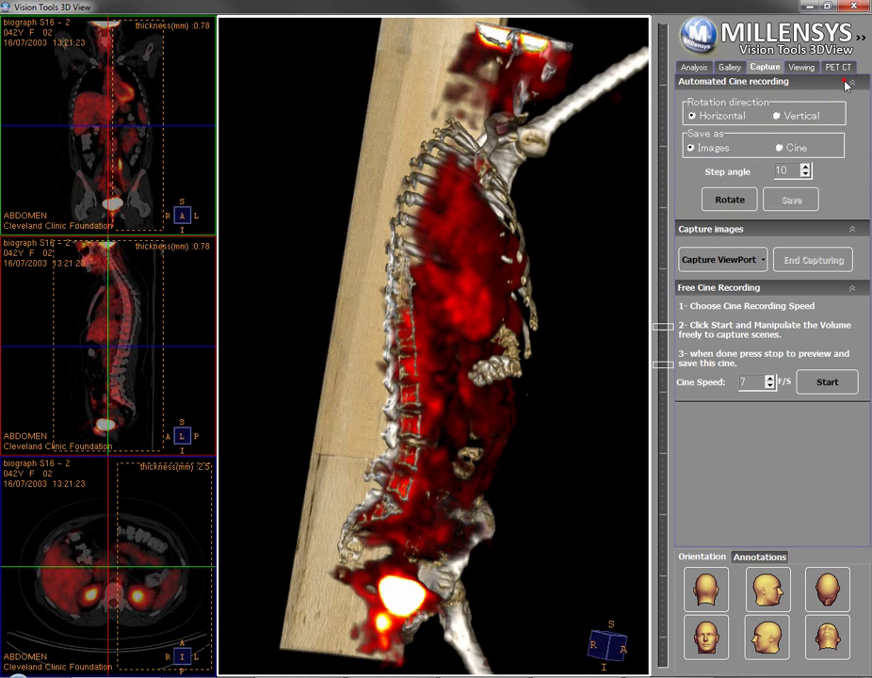
{"action": "left_click", "coordinate": [730, 200]}
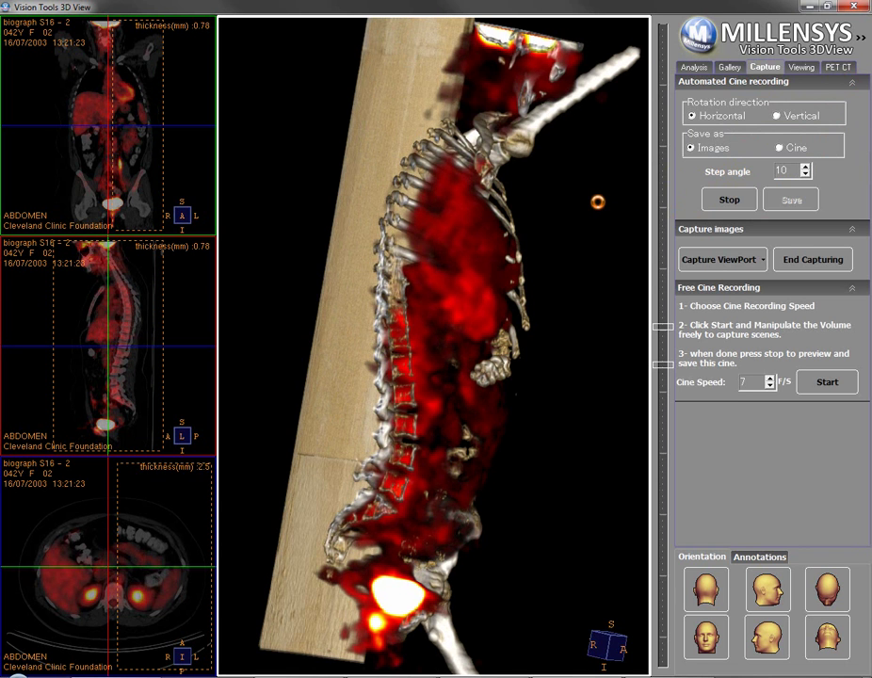
{"action": "left_click", "coordinate": [719, 195]}
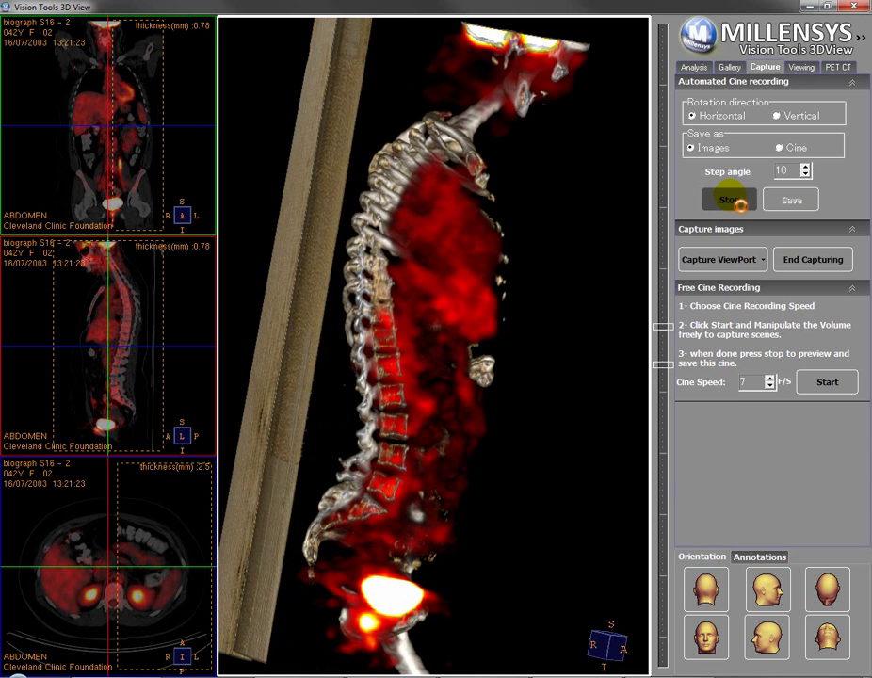
{"action": "left_click", "coordinate": [729, 198]}
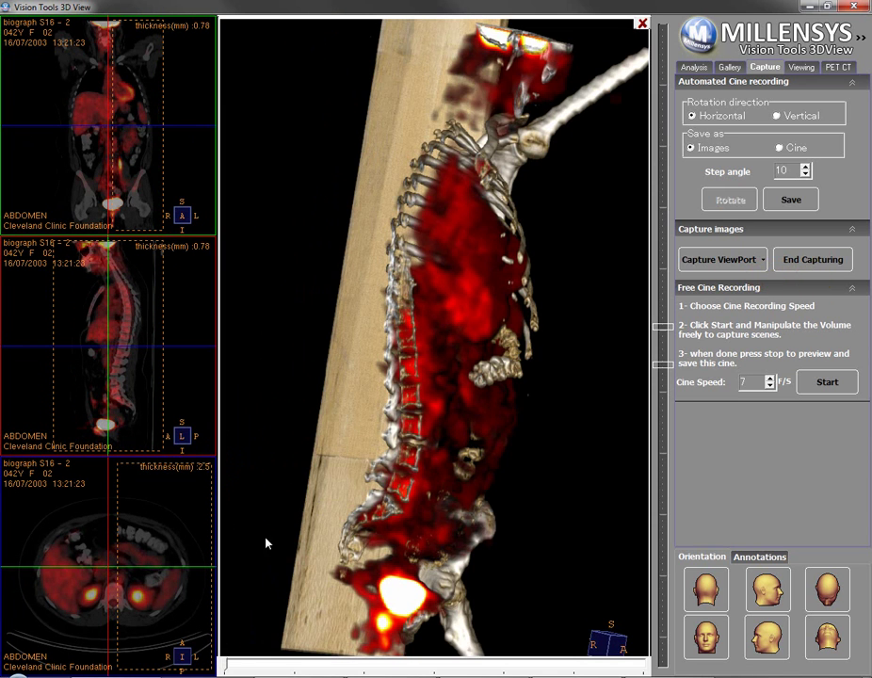
{"action": "left_click", "coordinate": [226, 660]}
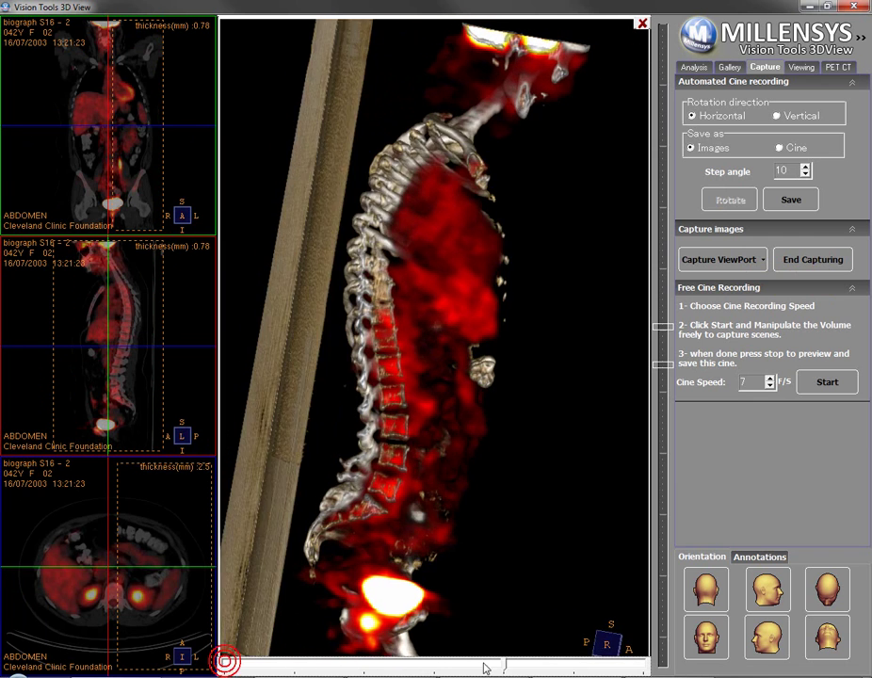
{"action": "left_click", "coordinate": [643, 22]}
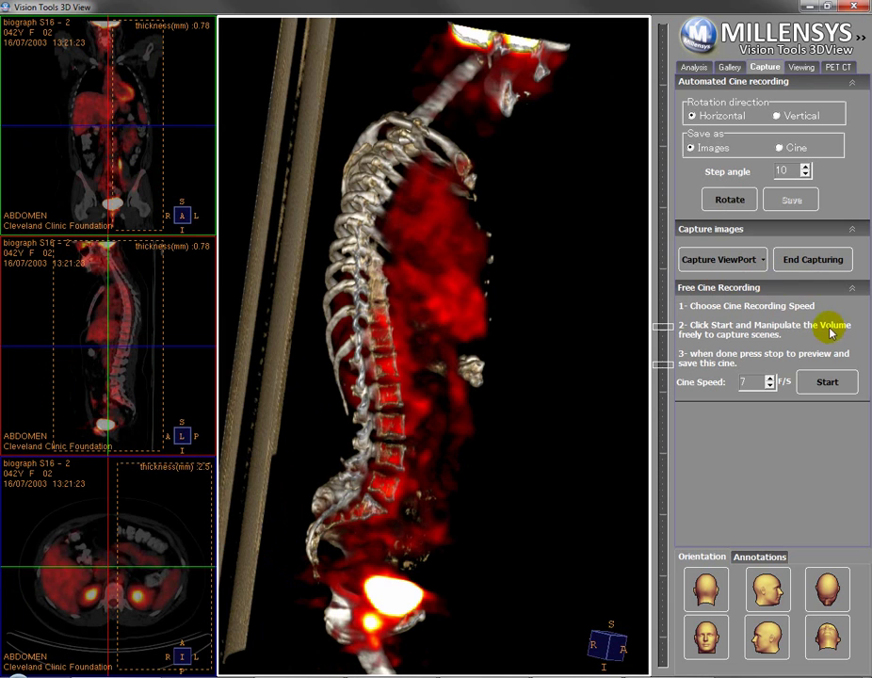
- Record a free cine at 7 F/S while rotating the volume to an oblique anterior view, stop recording, and close the cine preview
{"action": "left_click", "coordinate": [819, 382]}
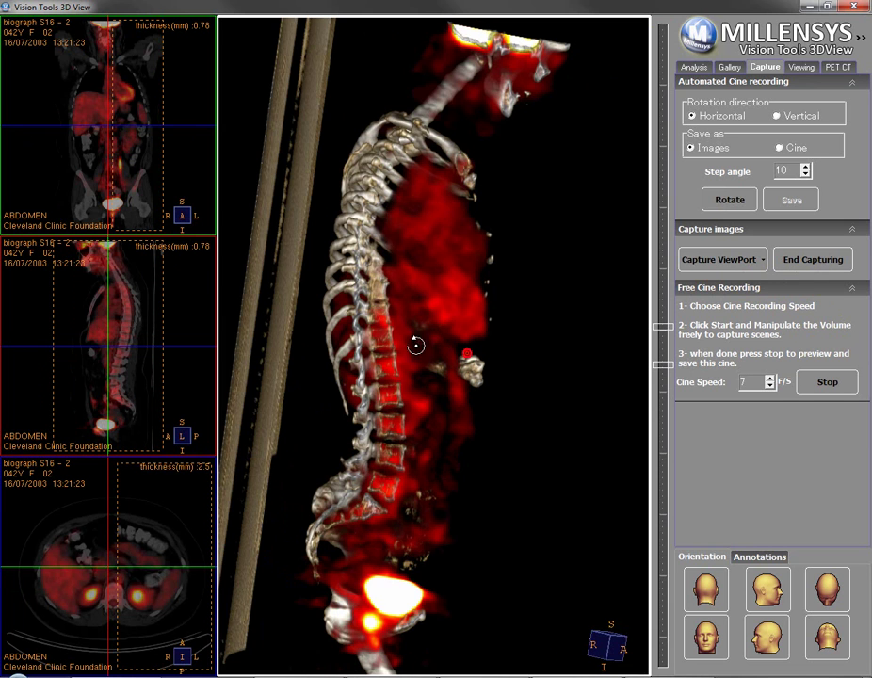
{"action": "left_click_drag", "start_coordinate": [389, 339], "coordinate": [425, 241]}
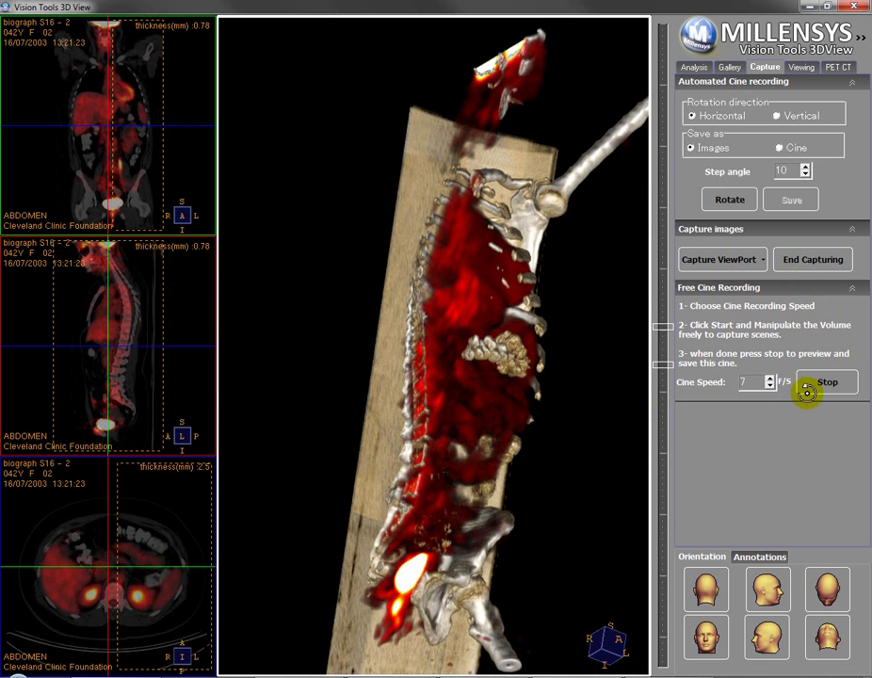
{"action": "left_click", "coordinate": [827, 386]}
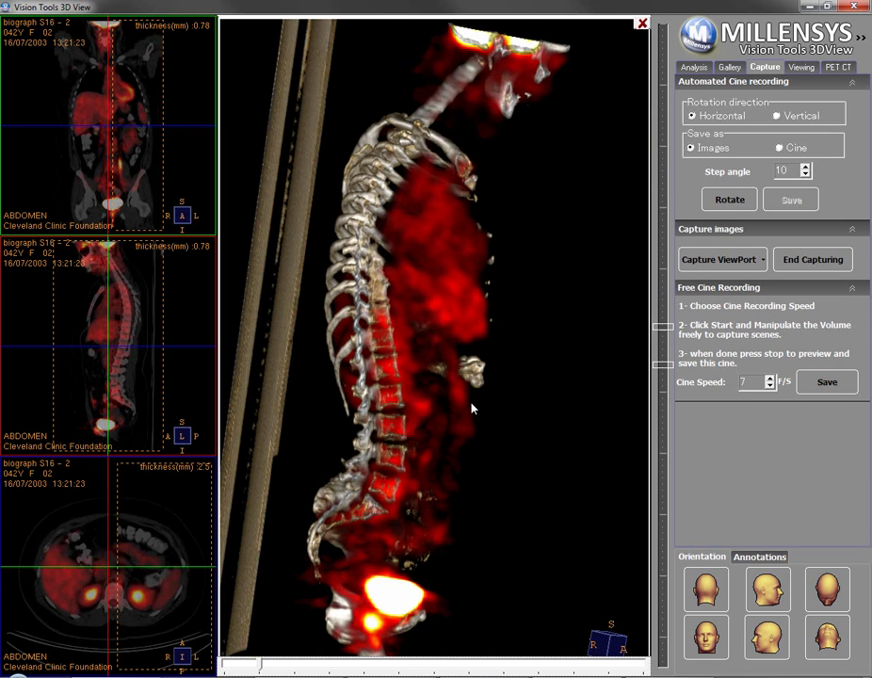
{"action": "left_click", "coordinate": [643, 26]}
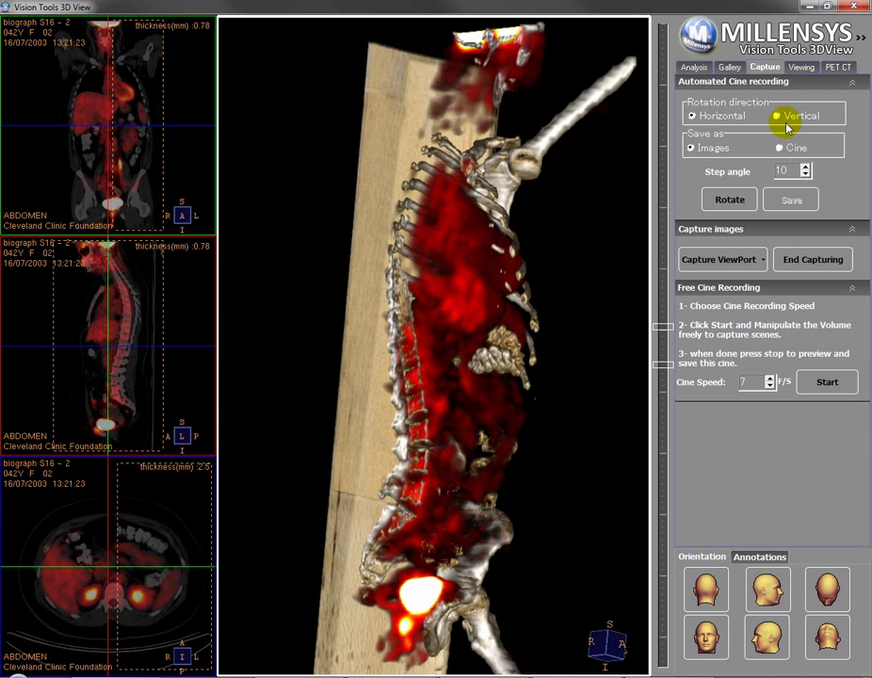